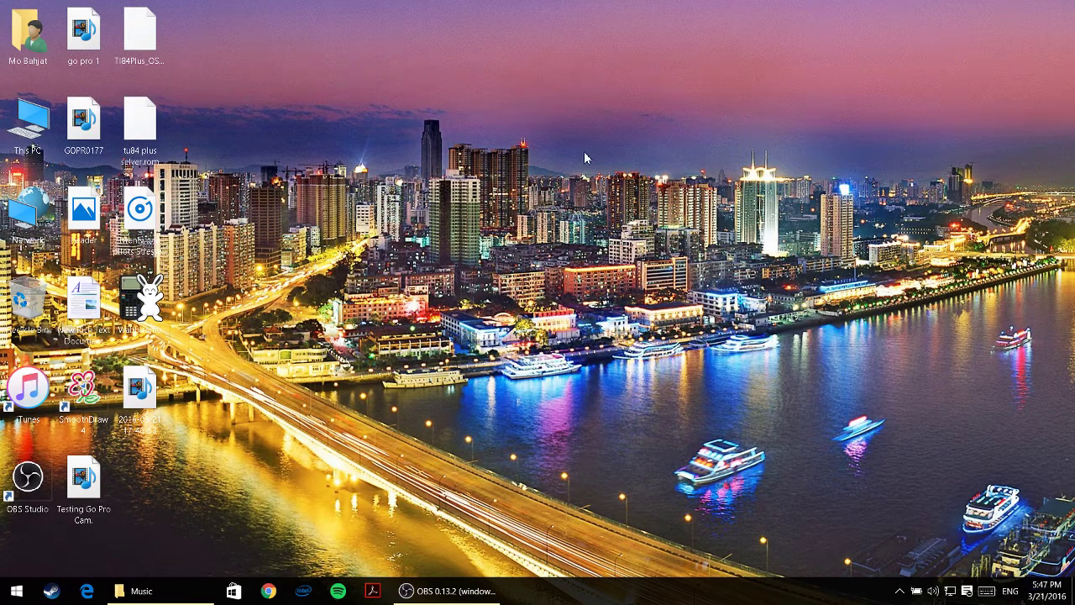
Add the Control Panel icon to the desktop through the desktop icon settings, then close the Settings window
right_click(587, 110)
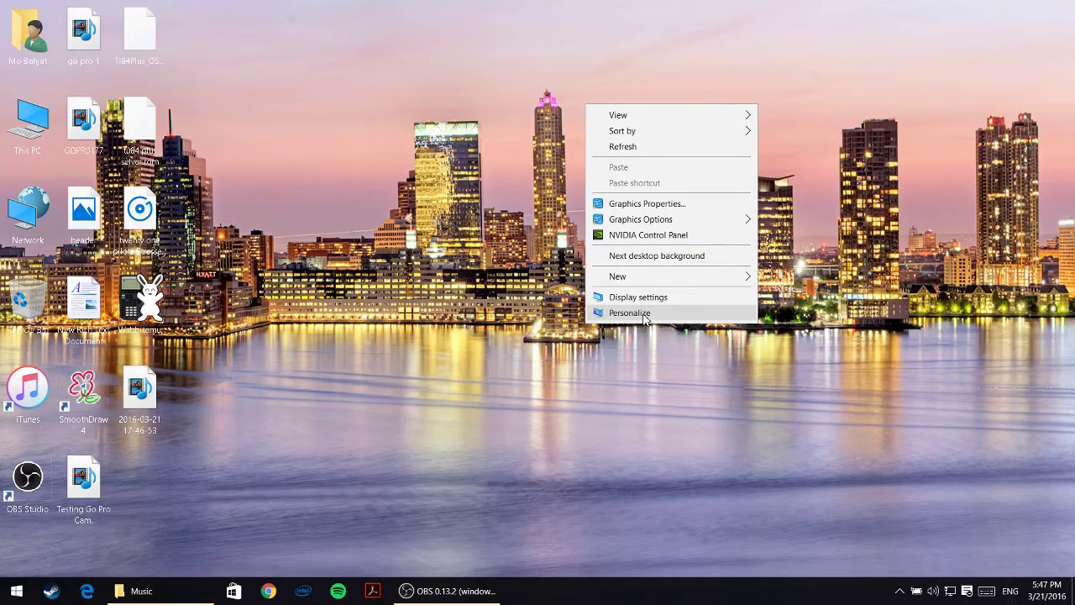
click(657, 315)
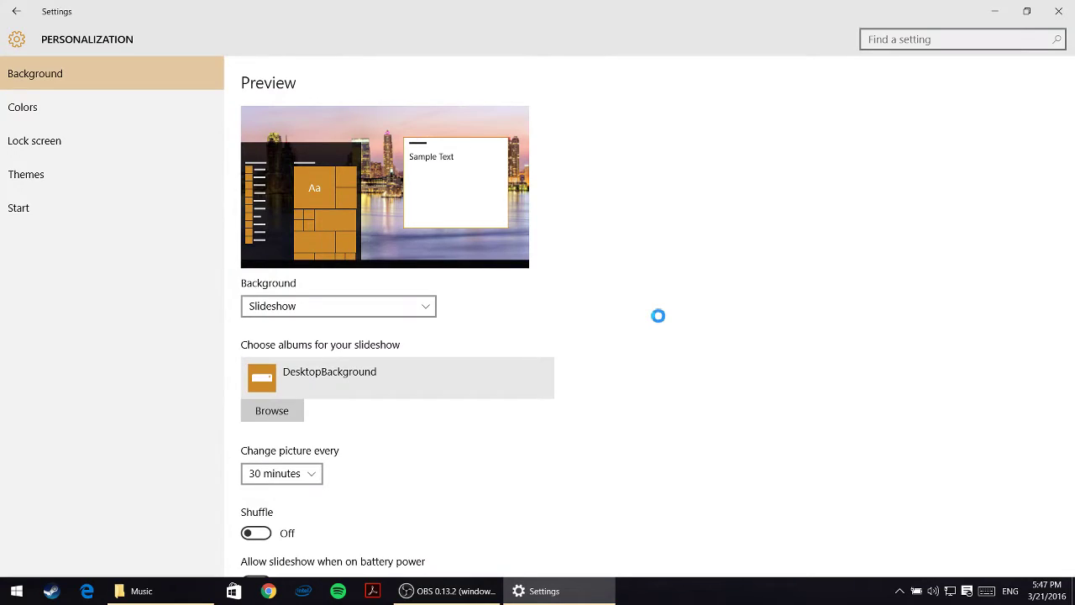
click(48, 178)
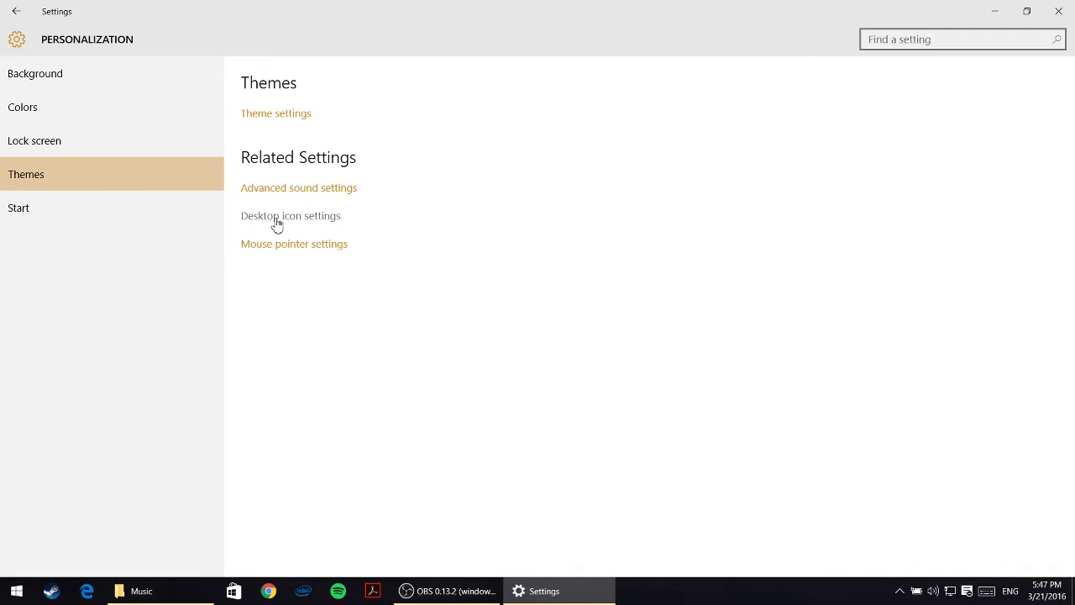
click(309, 223)
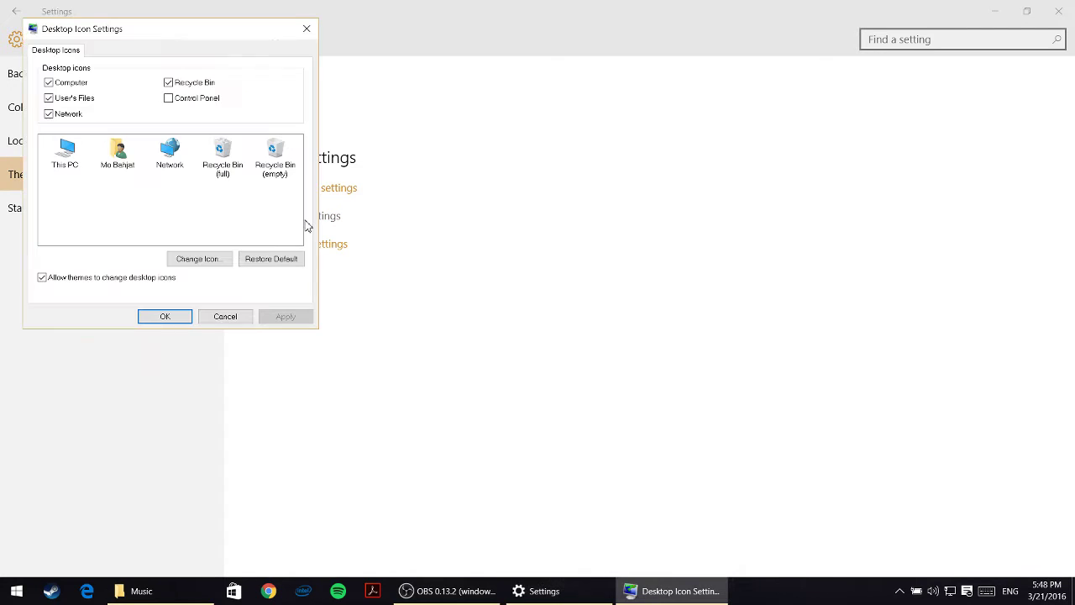
drag(174, 32, 428, 95)
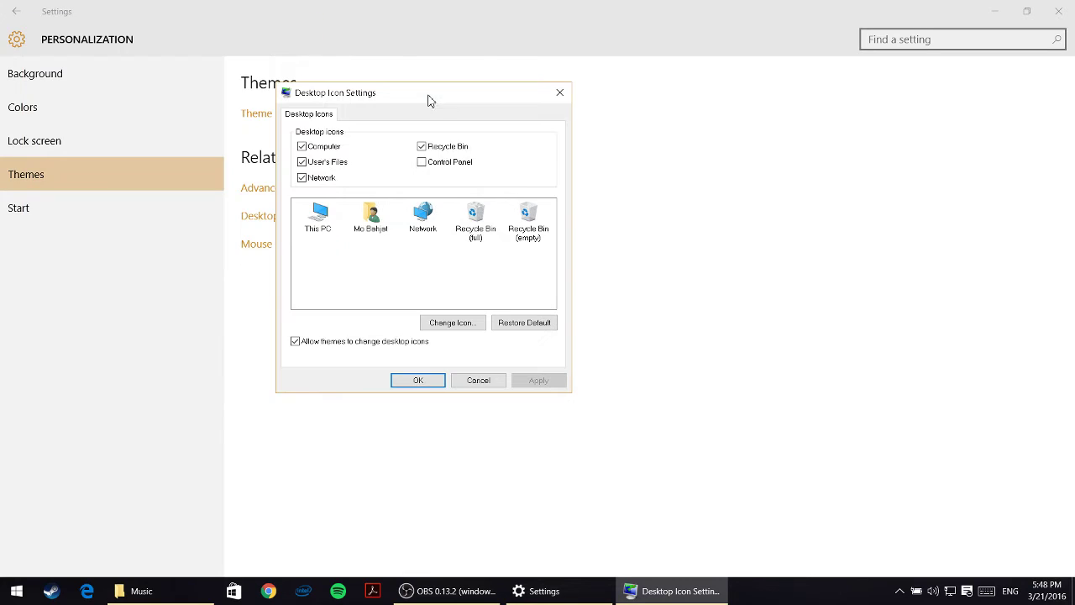
click(424, 165)
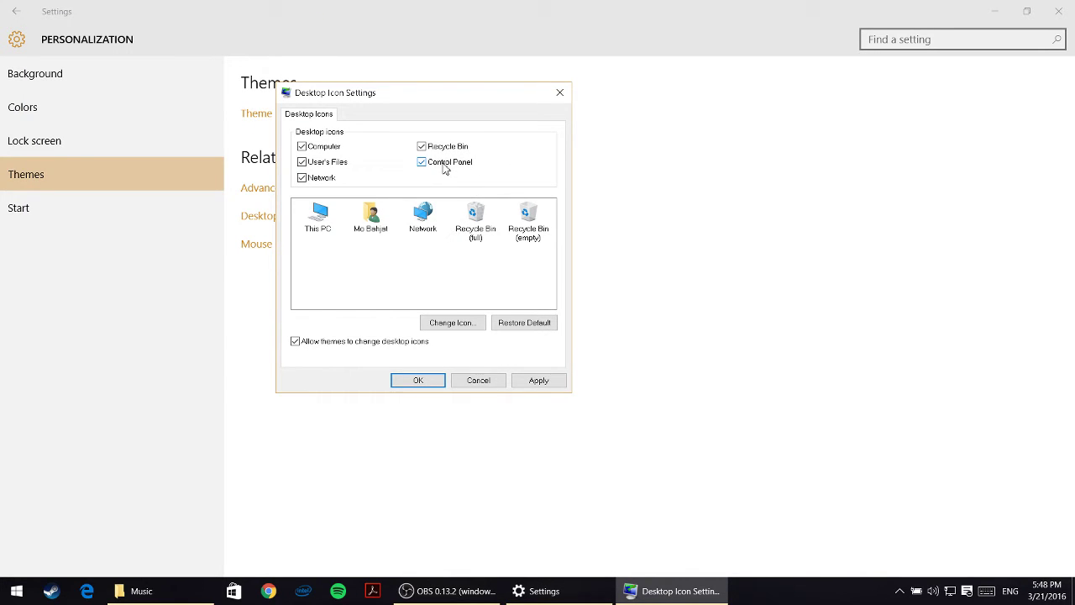
click(546, 383)
click(411, 381)
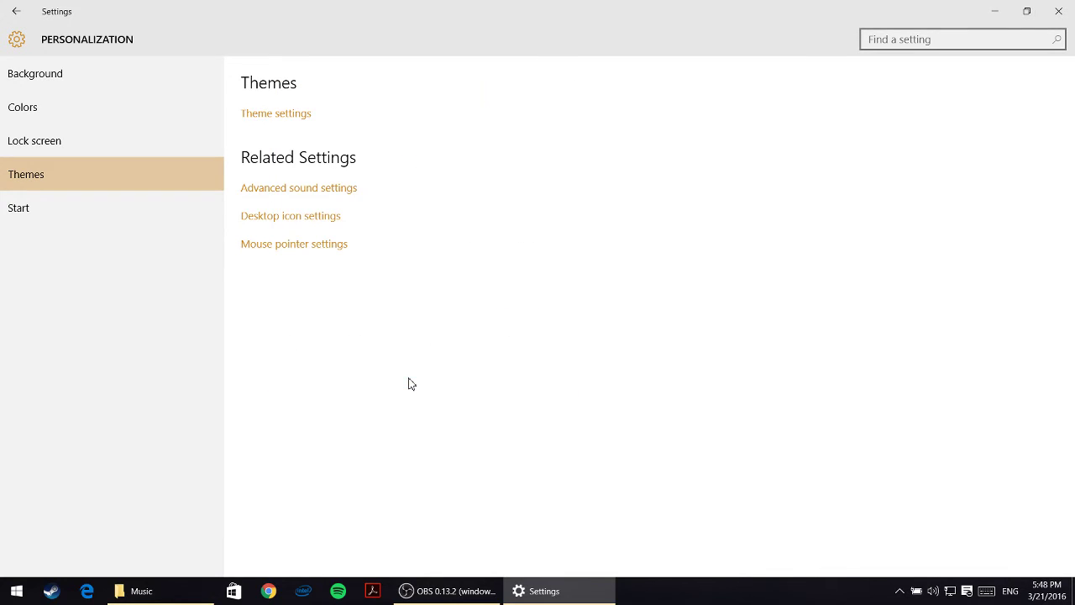
click(1060, 11)
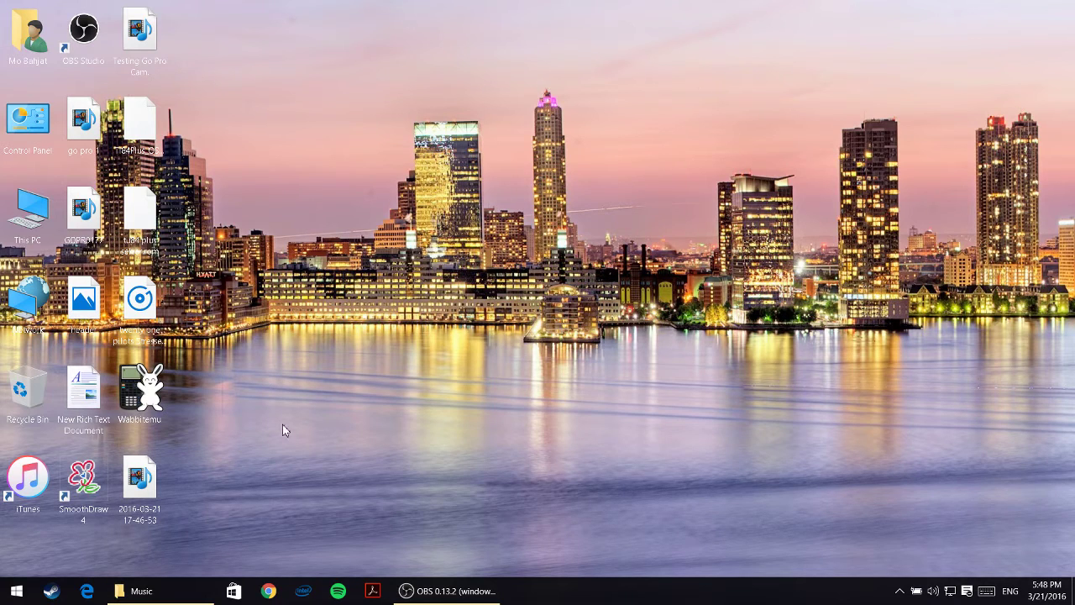
Open Control Panel and turn off "Hide extensions for known file types" in File Explorer Options, then close Control Panel
double_click(30, 125)
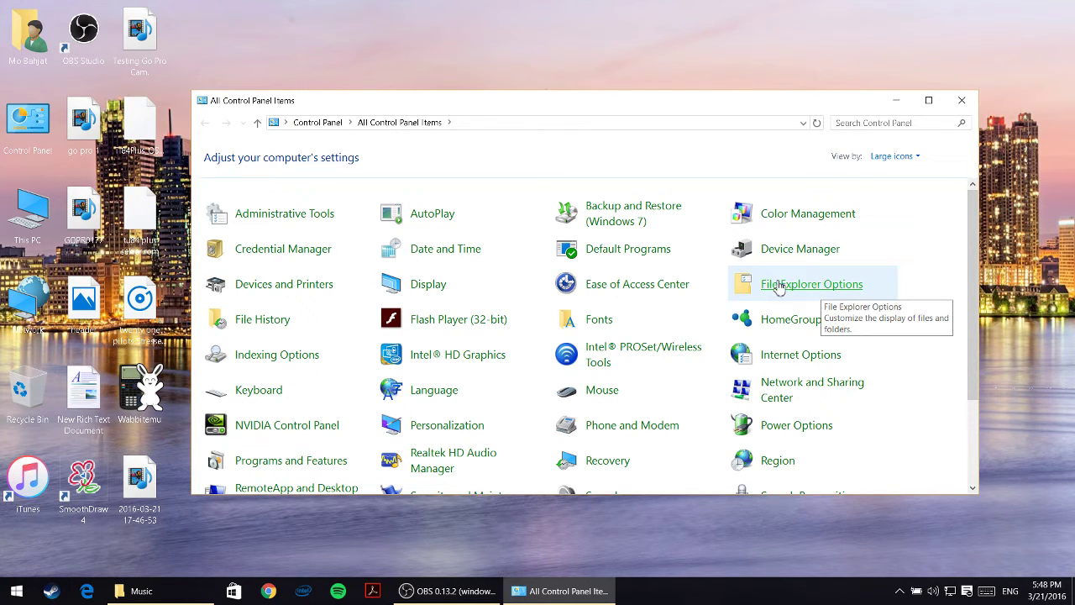
click(811, 285)
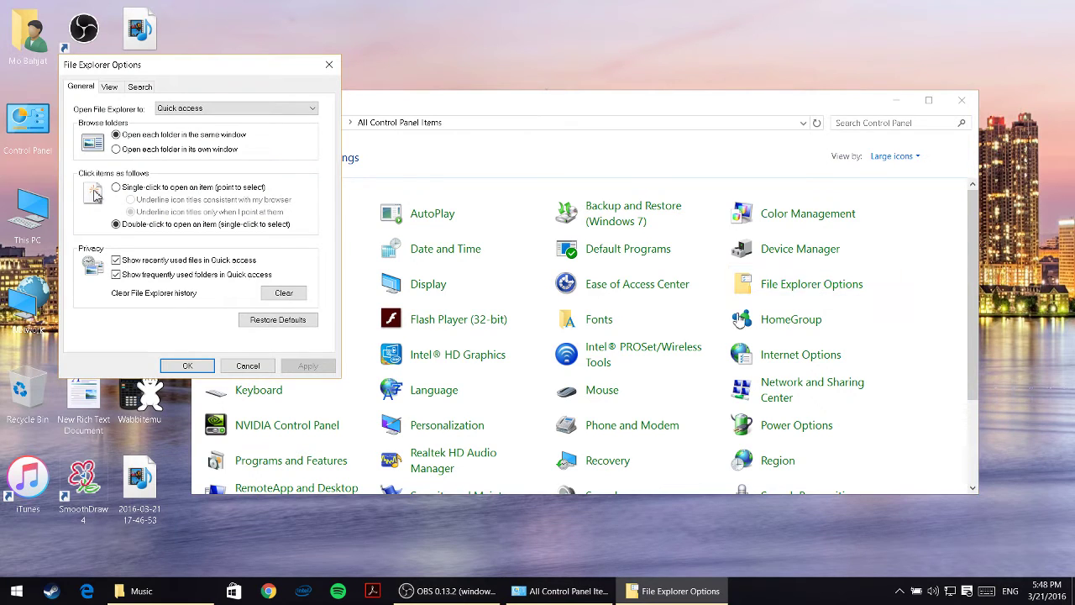
drag(216, 67, 515, 101)
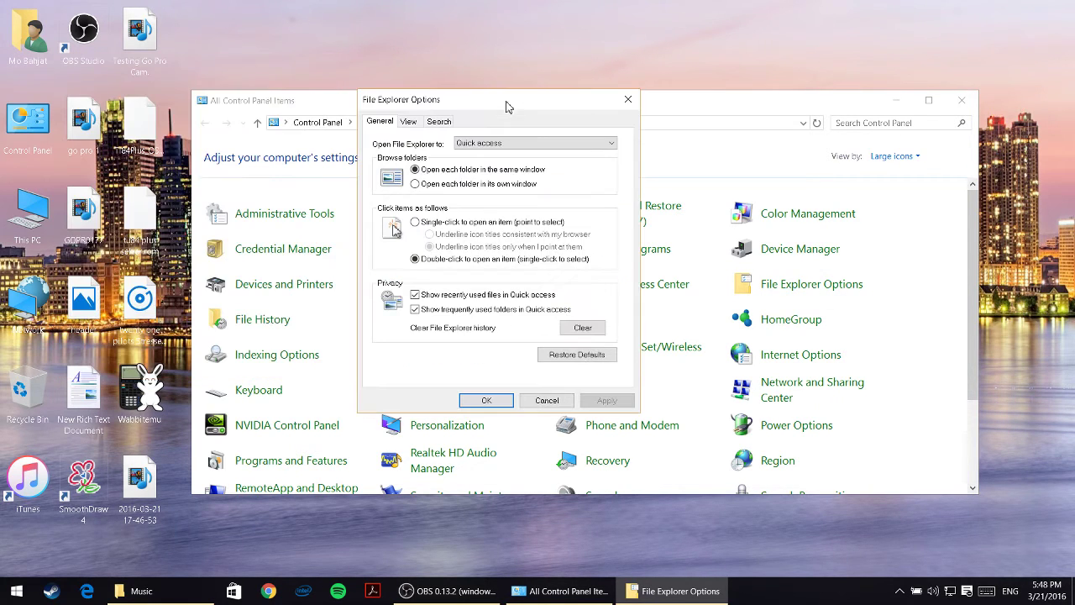
click(409, 124)
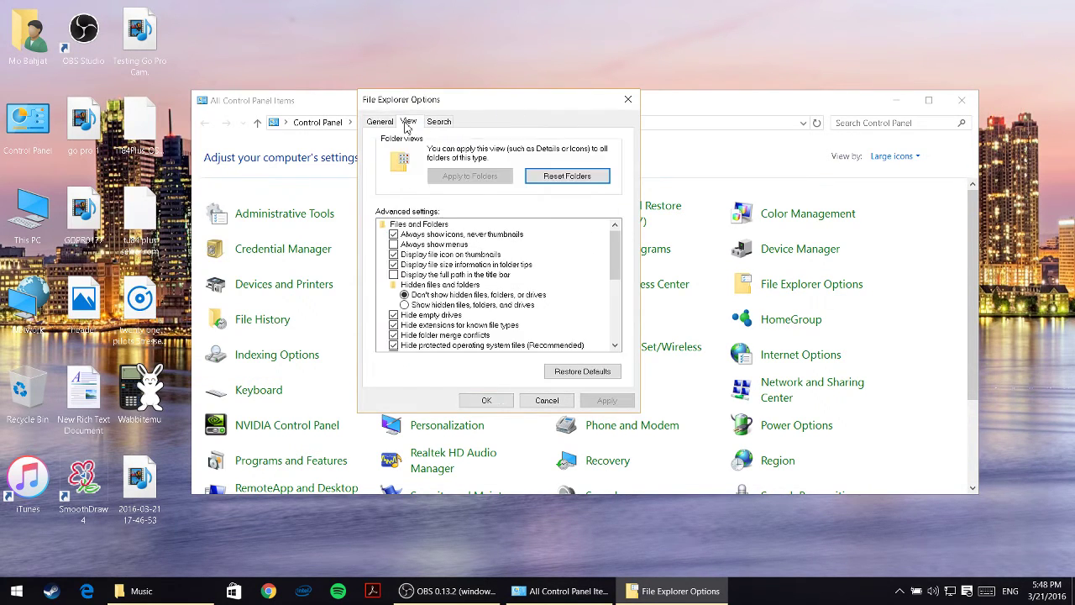
click(394, 326)
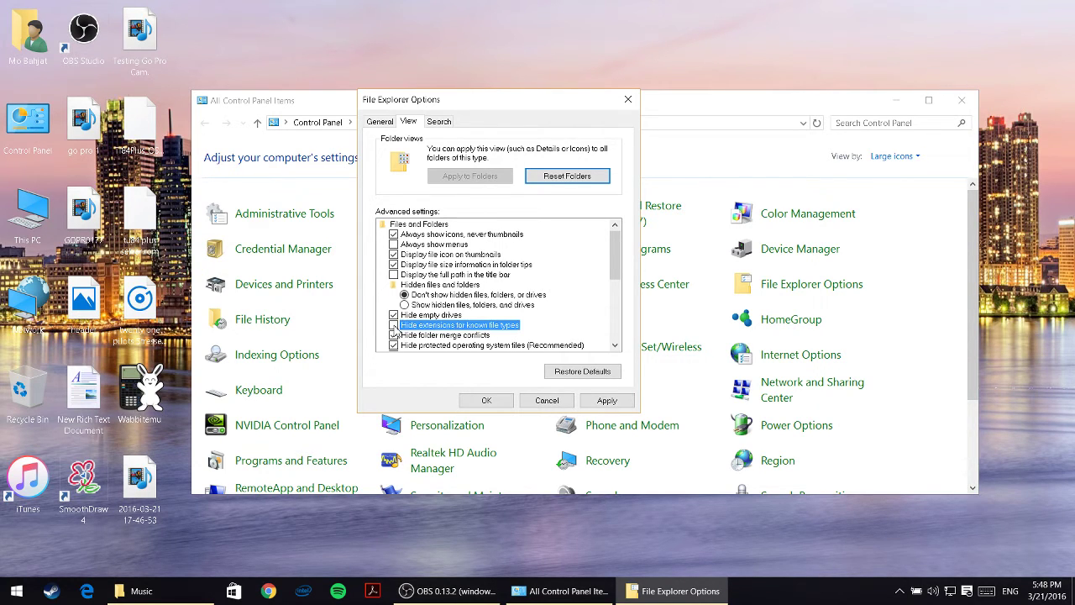
click(604, 402)
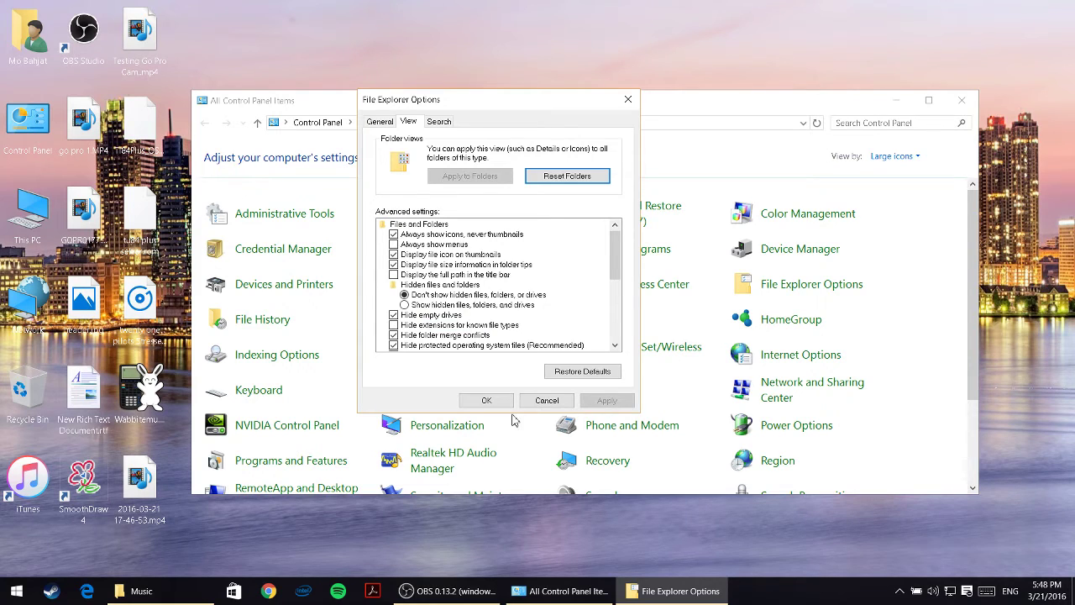
click(486, 400)
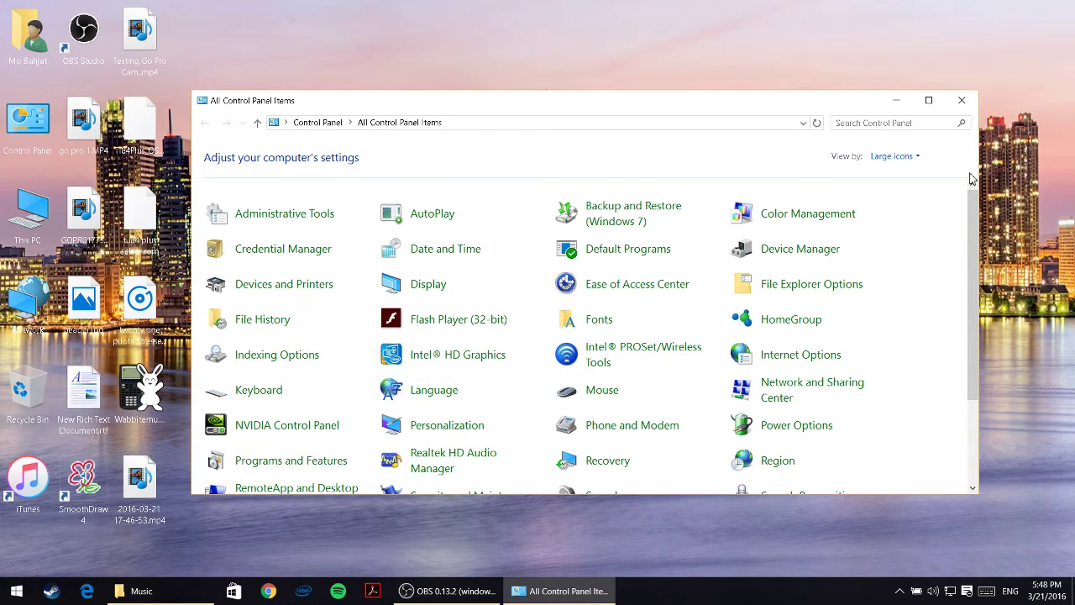
click(962, 101)
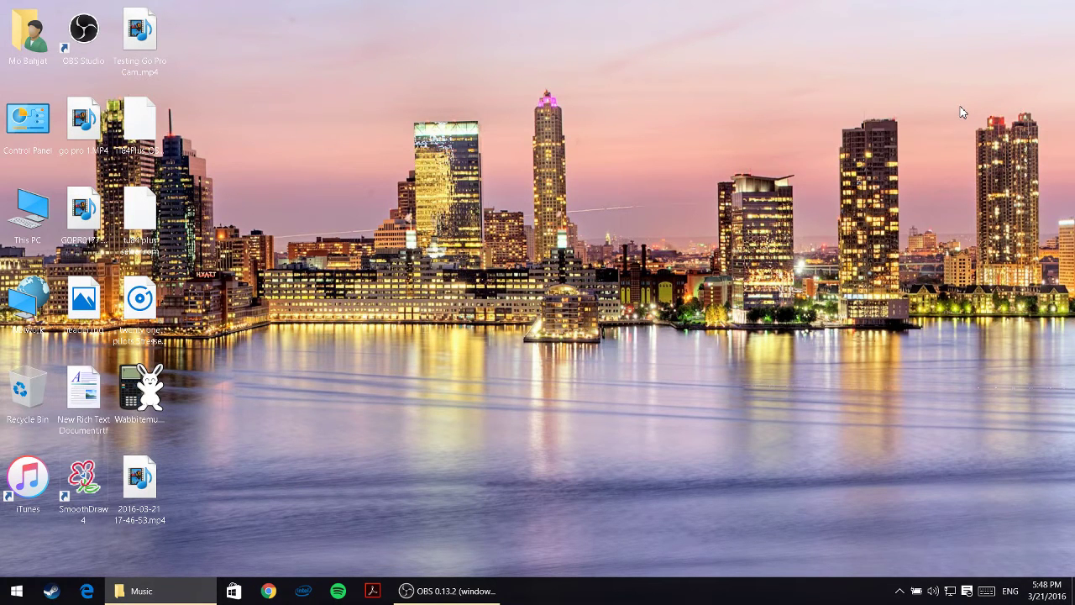
Open iTunes and manually back up the connected iPhone to this computer
click(27, 489)
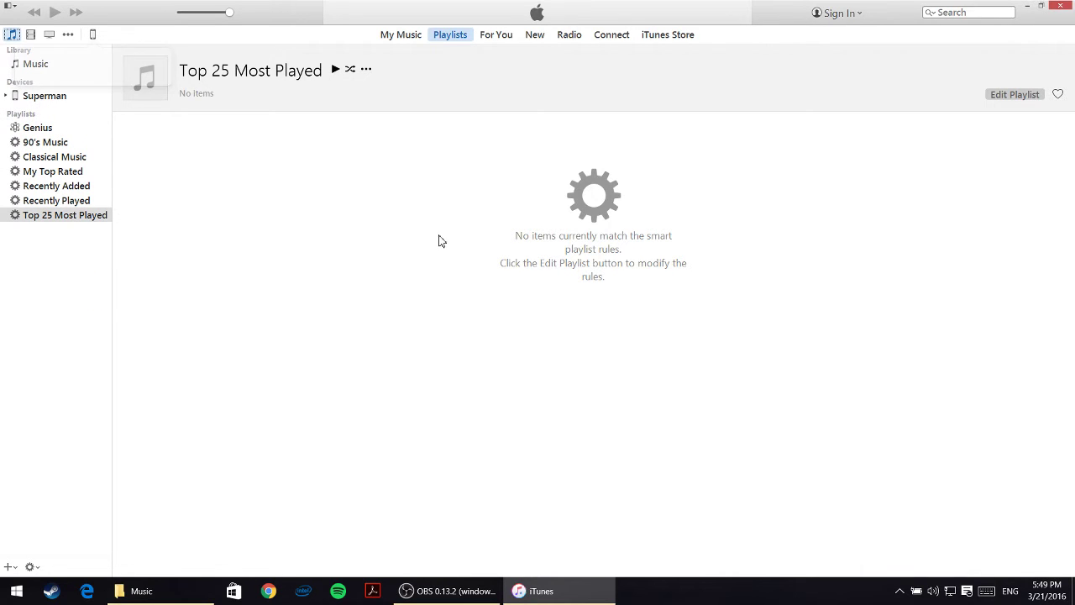
click(93, 37)
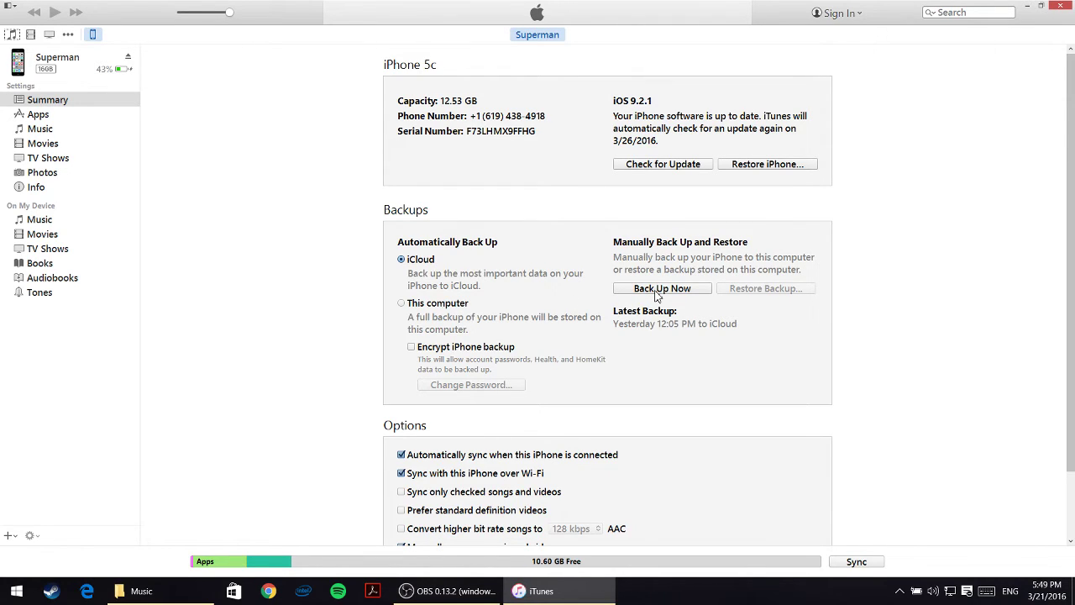
click(651, 295)
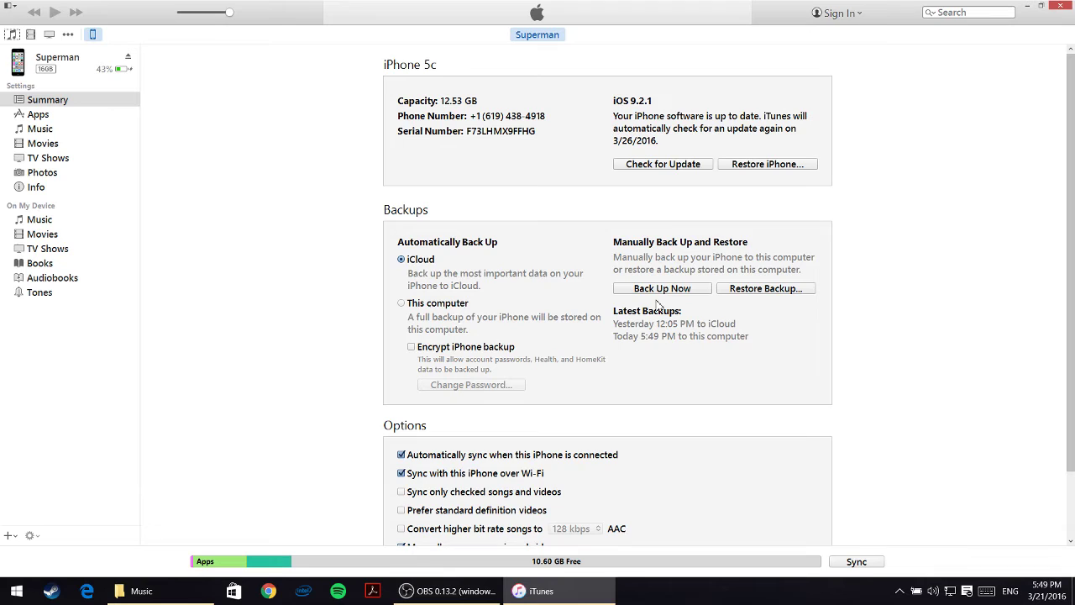
Enable "Sync only checked songs and videos" for the iPhone and apply the change
scroll(659, 307, down, 2)
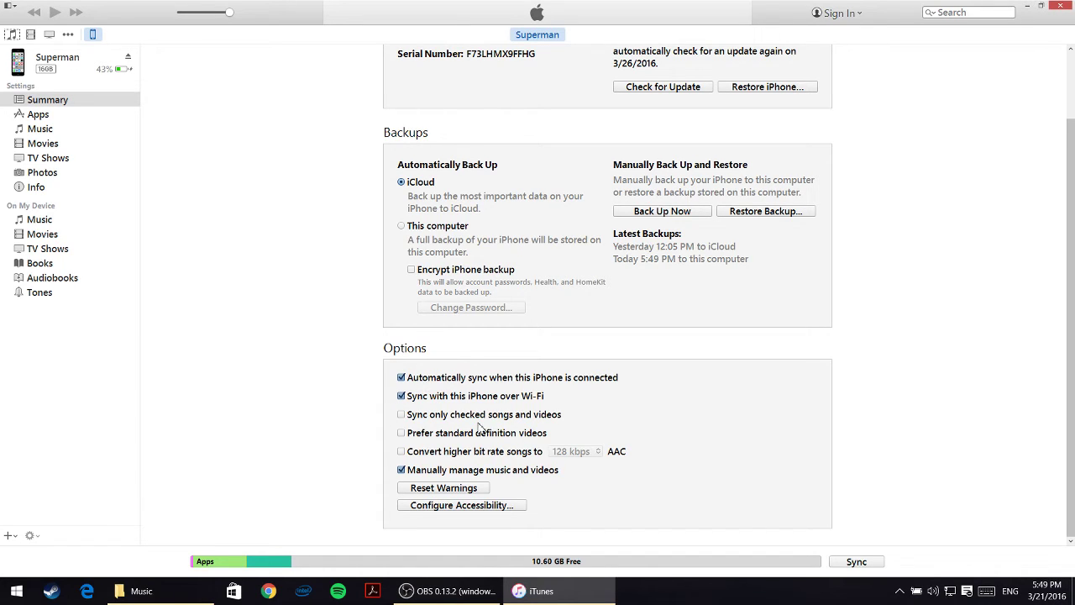
click(401, 415)
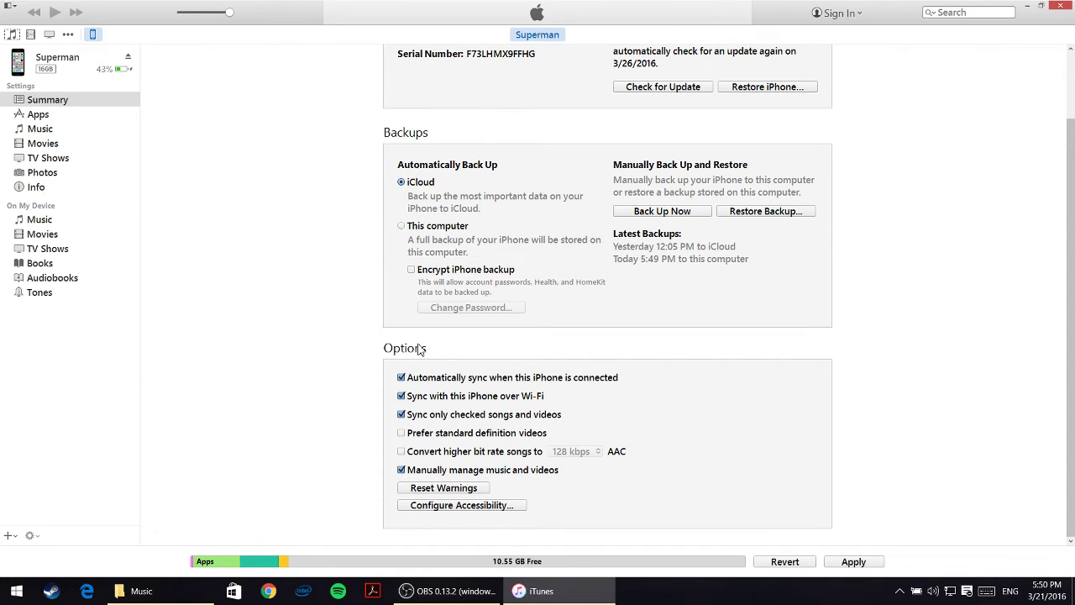
click(854, 563)
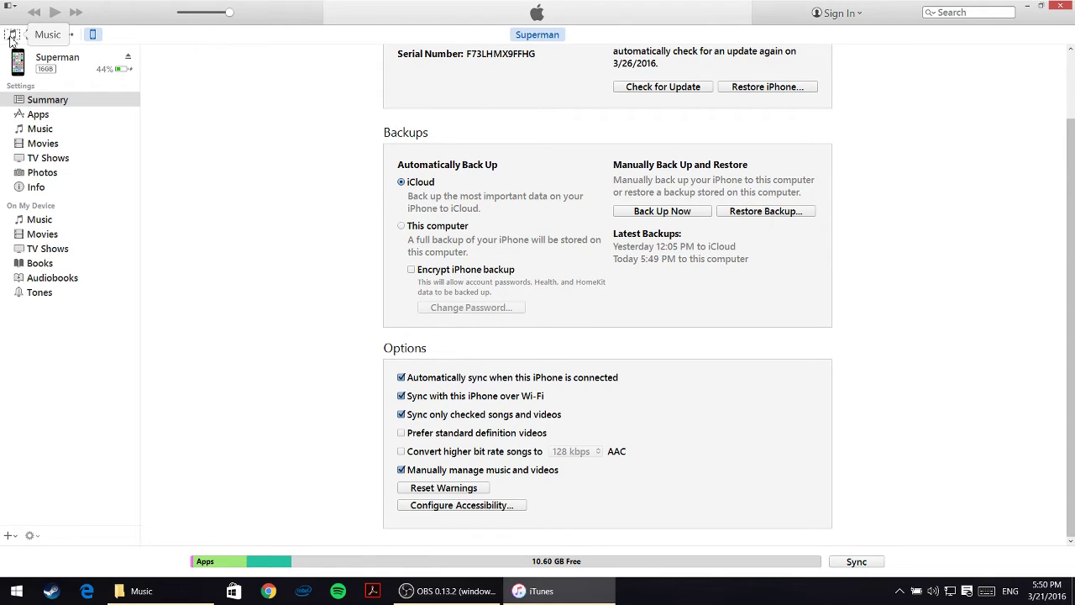
Return to the music library and shrink the iTunes window, placing it beside the desktop icons
click(12, 35)
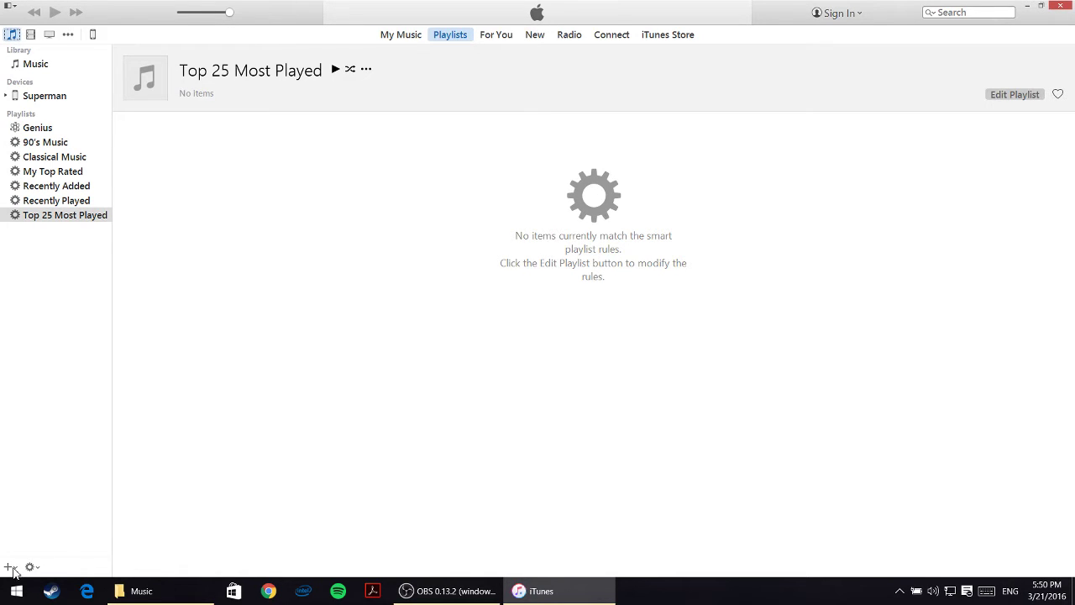
click(1042, 10)
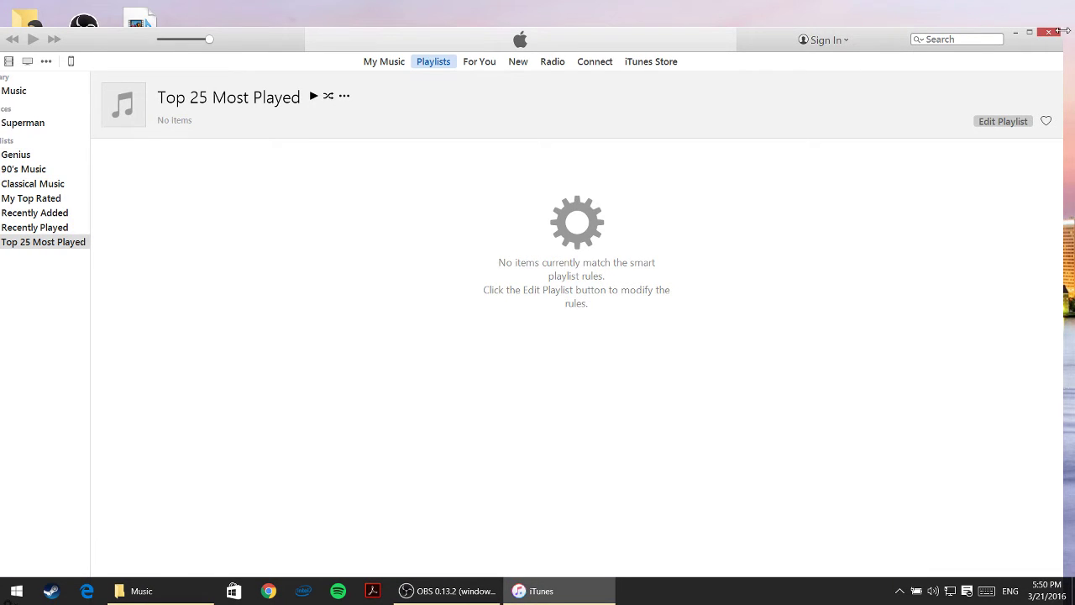
drag(1063, 31, 576, 269)
drag(343, 282, 680, 134)
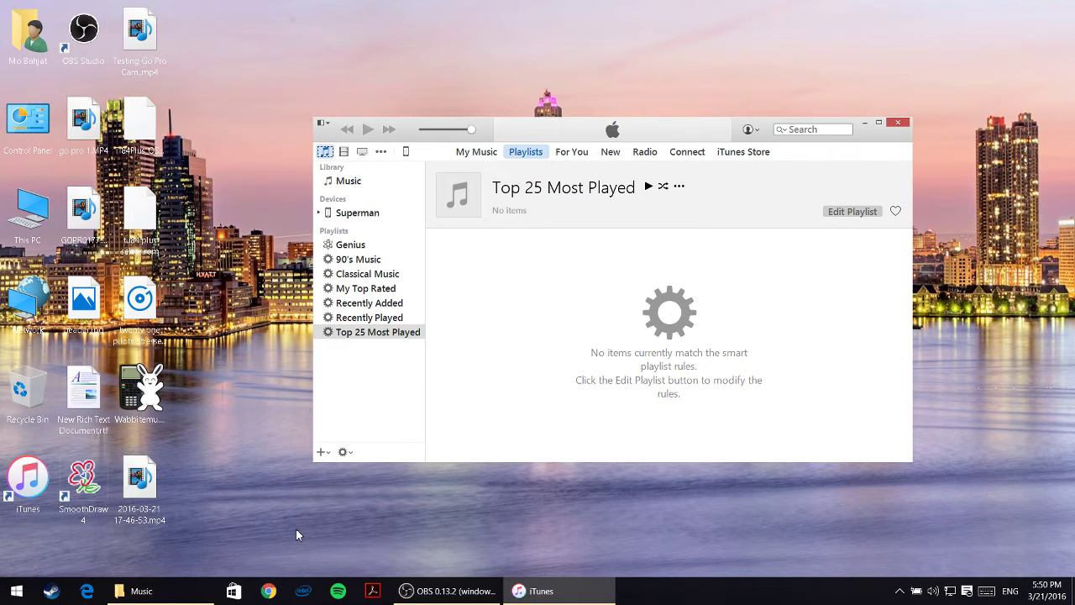
Create a new playlist named "myringtones"
click(323, 453)
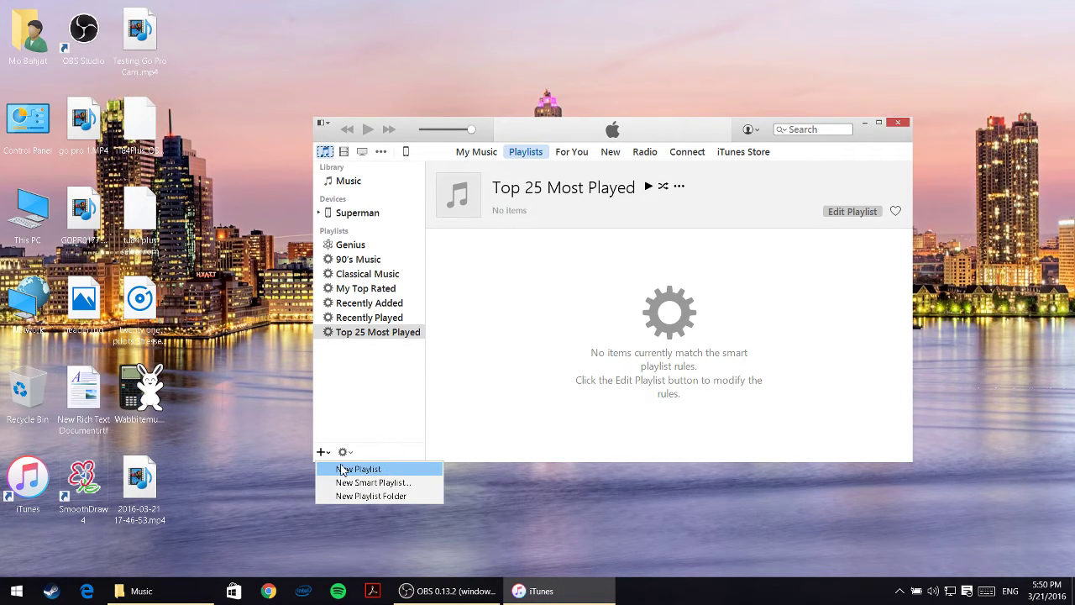
click(359, 471)
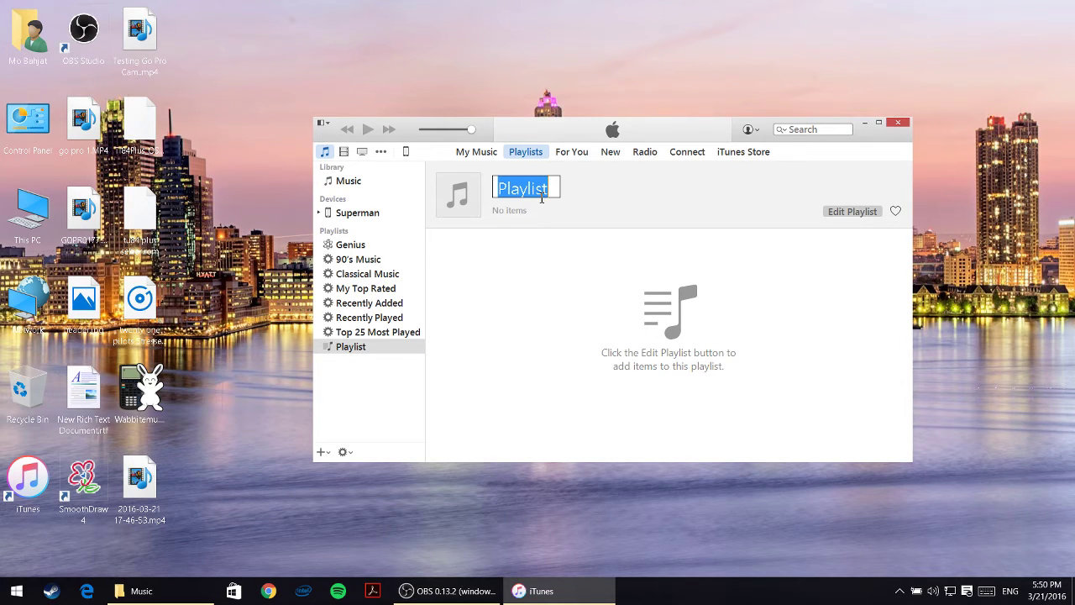
text(myring)
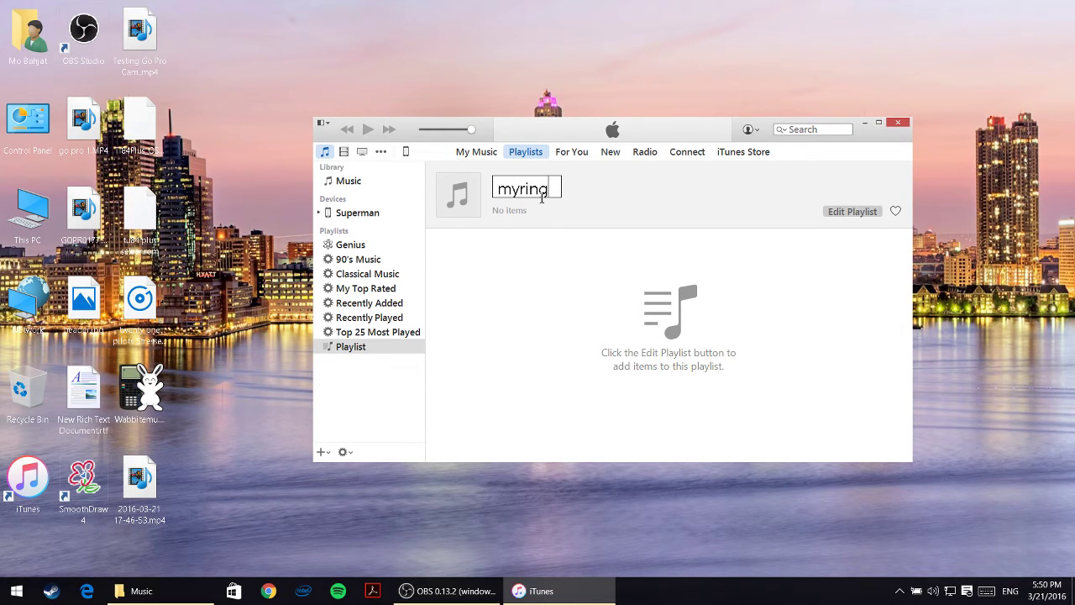
text(tones)
key(Return)
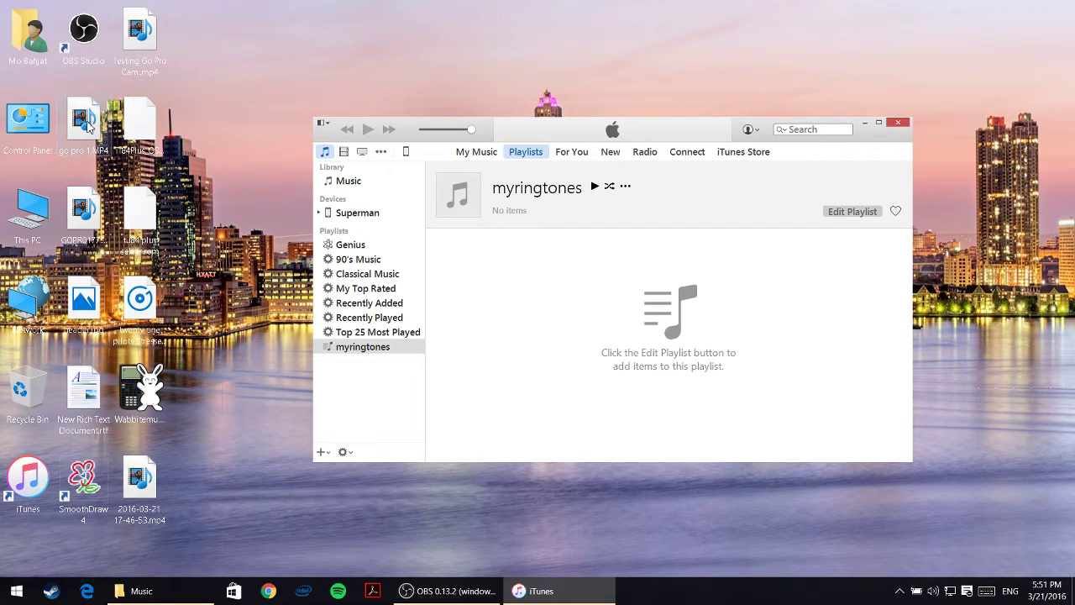
Add the twenty one pilots Stressed Out song file from the desktop to the myringtones playlist
click(126, 46)
click(135, 315)
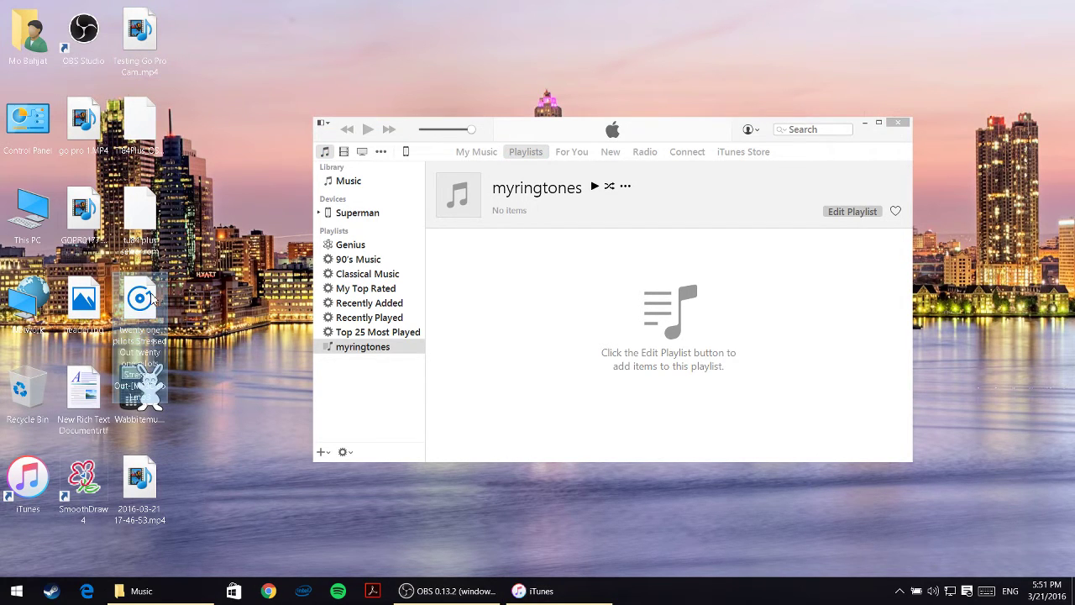
drag(140, 299, 562, 278)
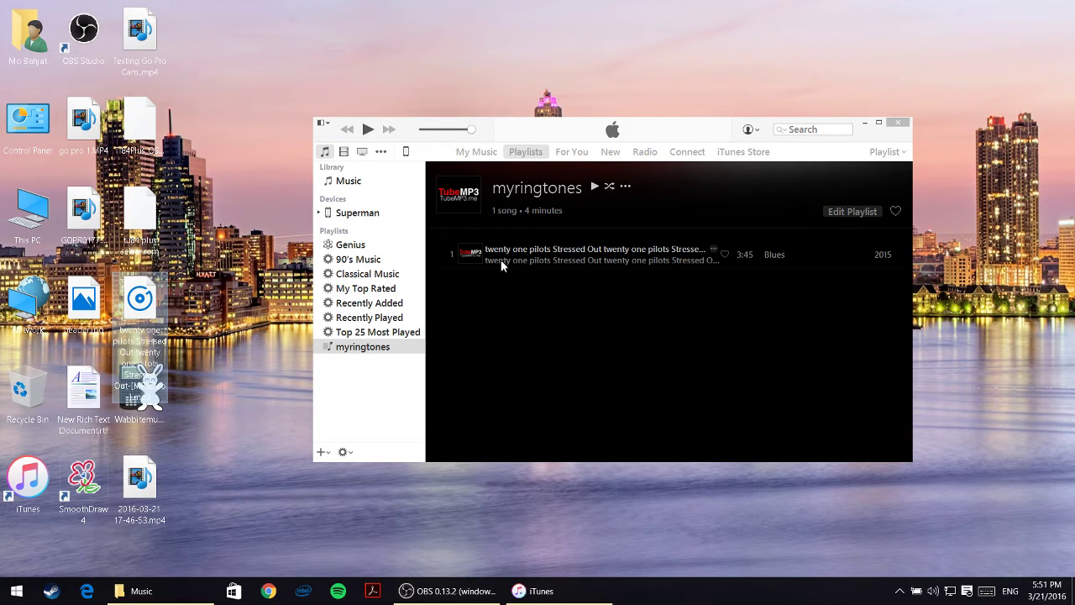
Set the Stressed Out song's stop time to 0:26 in its song info options and save
right_click(532, 259)
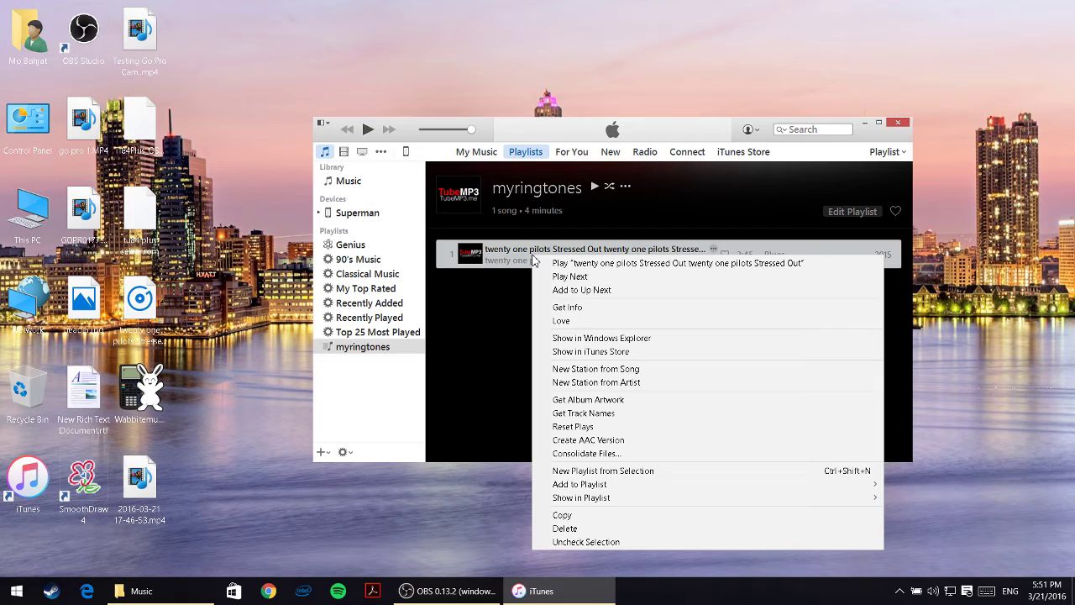
click(592, 311)
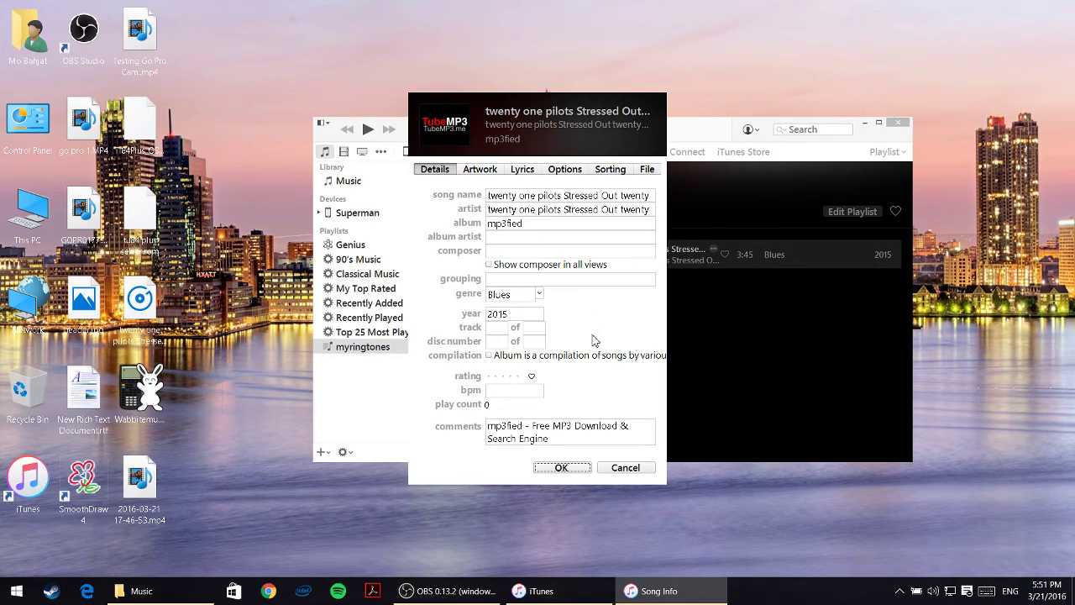
click(562, 173)
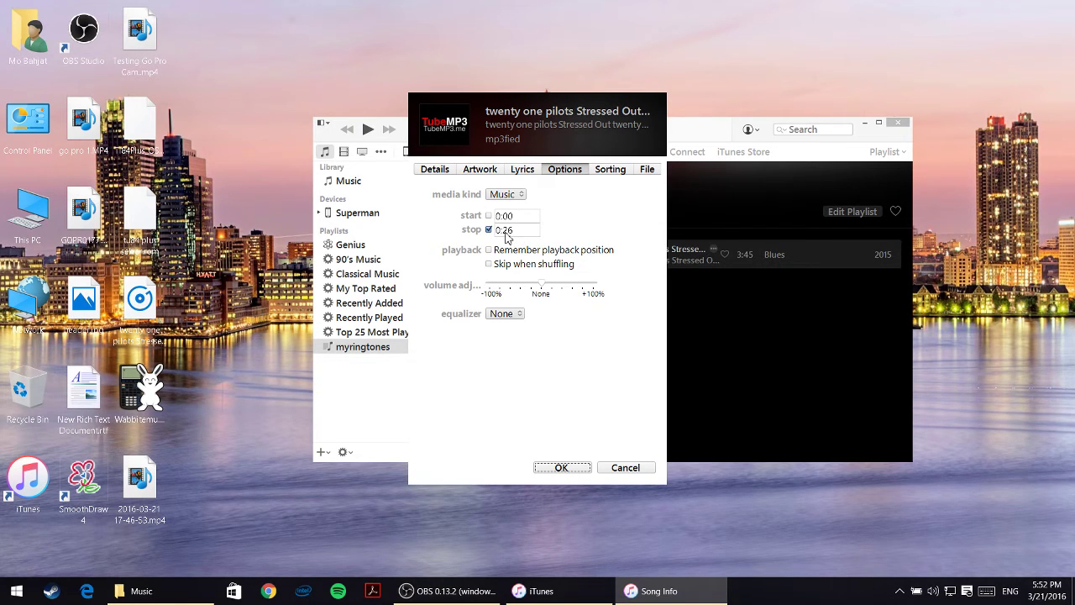
click(561, 468)
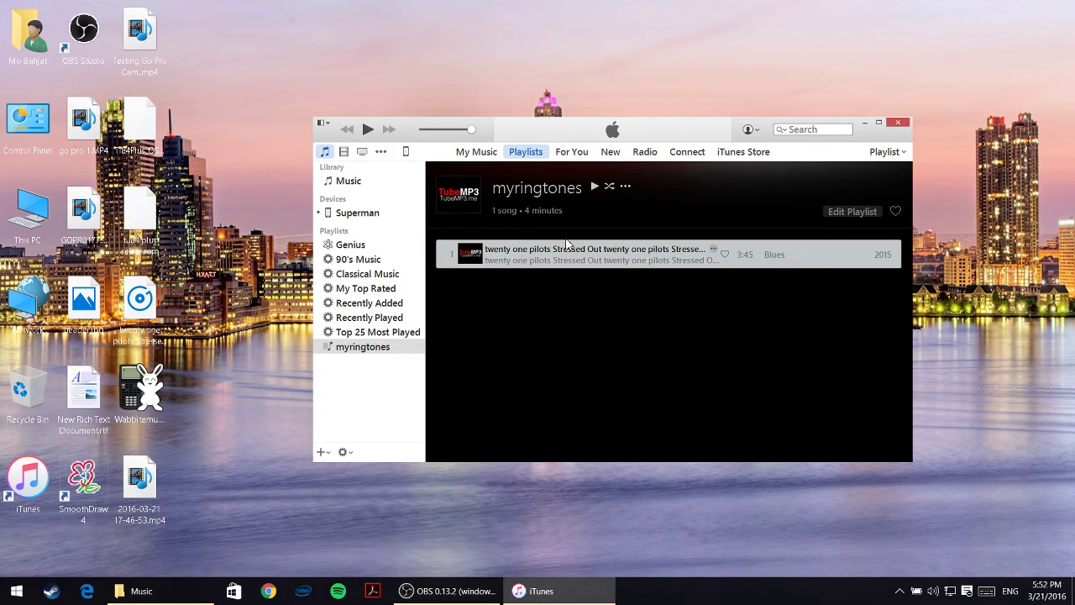
Set the CD import settings in the general preferences to use the AAC Encoder and save the preferences
right_click(539, 254)
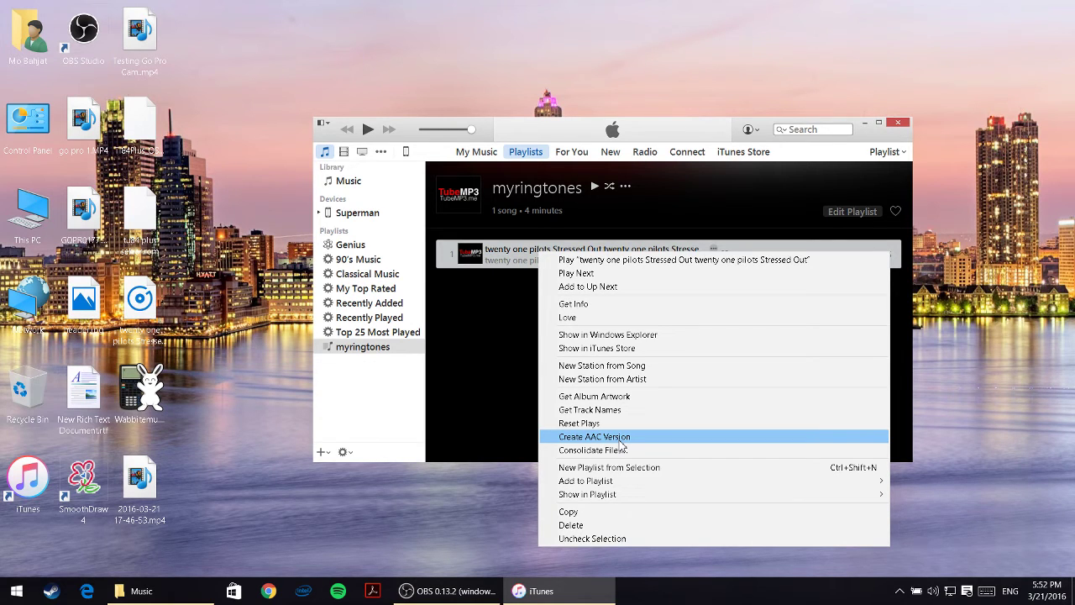
click(496, 399)
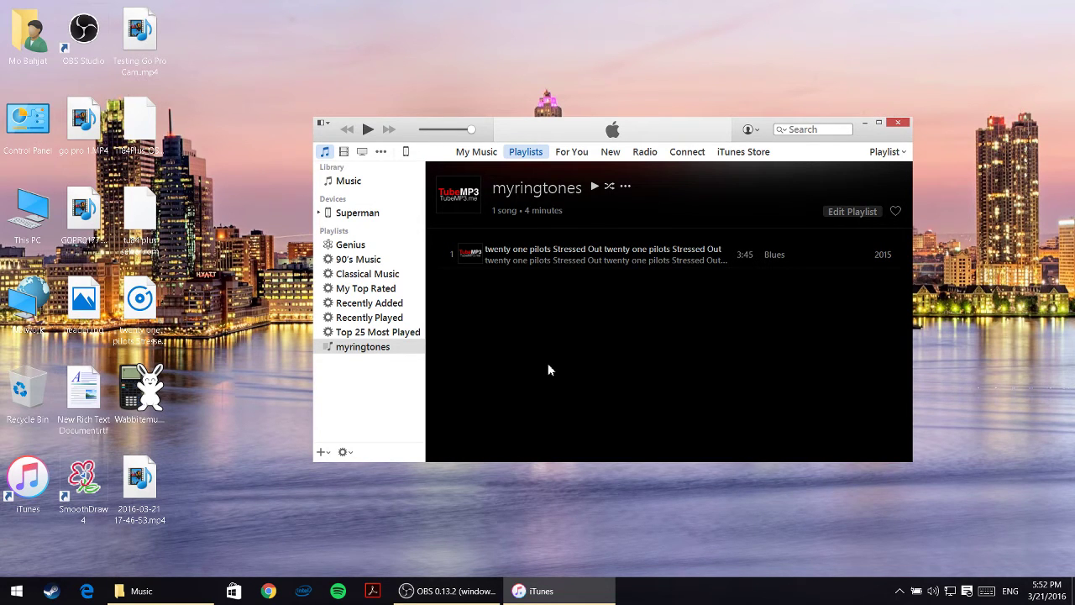
key(alt)
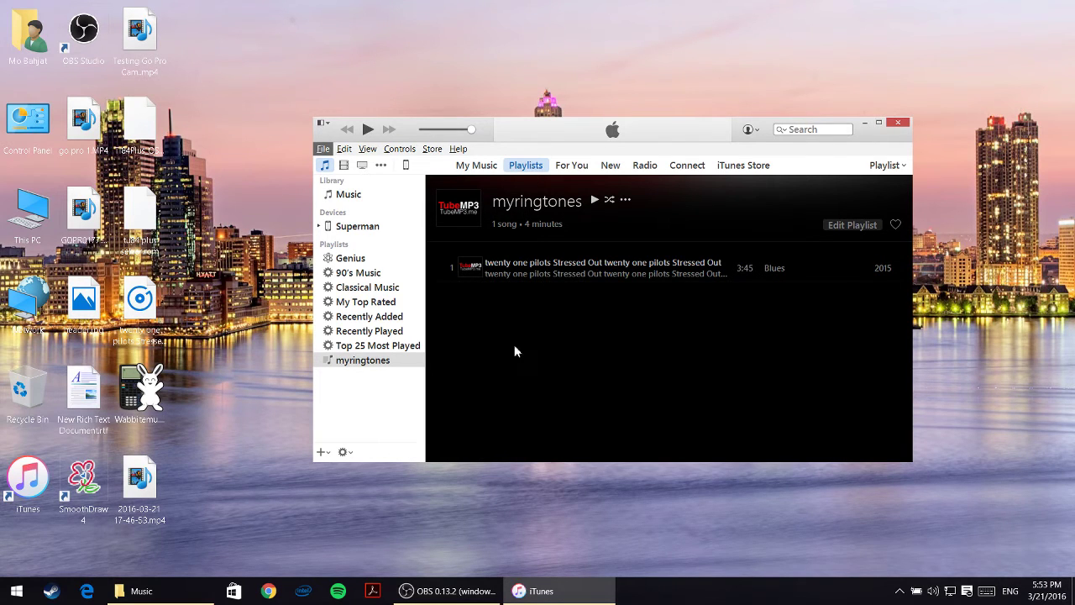
click(346, 152)
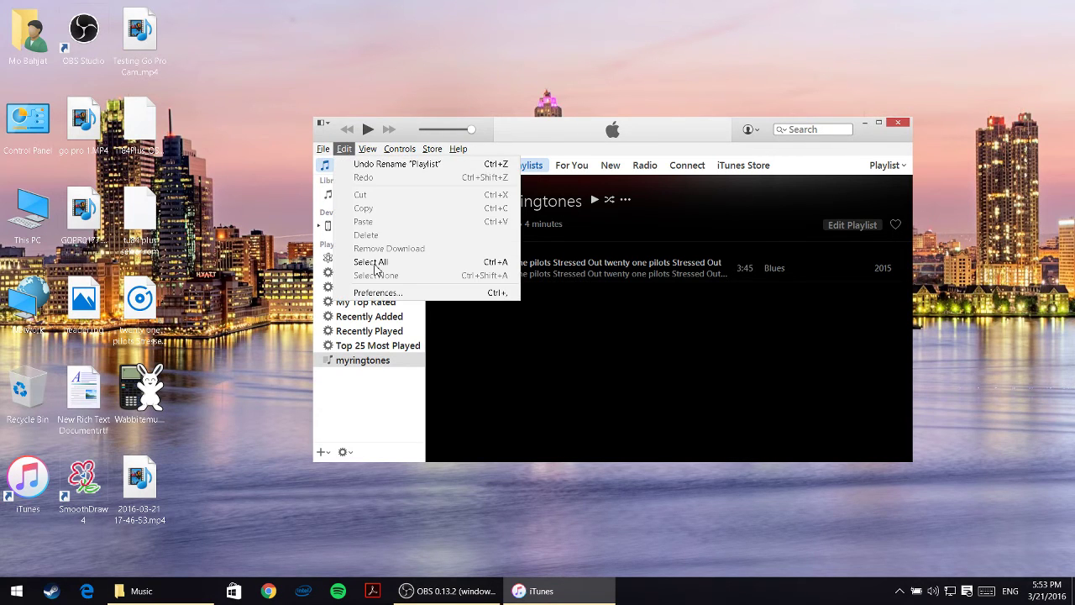
key(Escape)
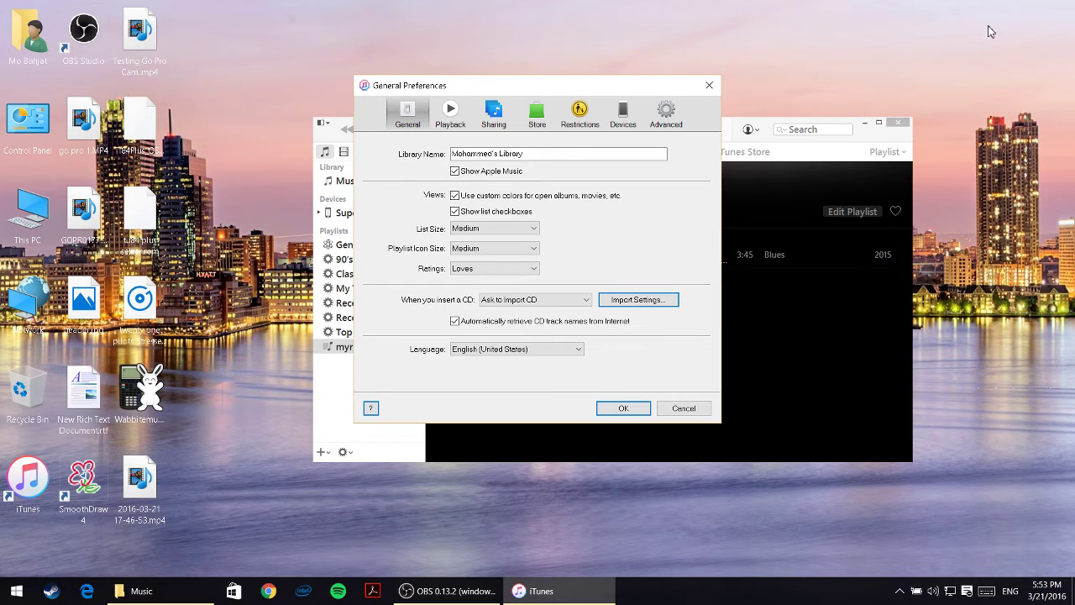
click(617, 305)
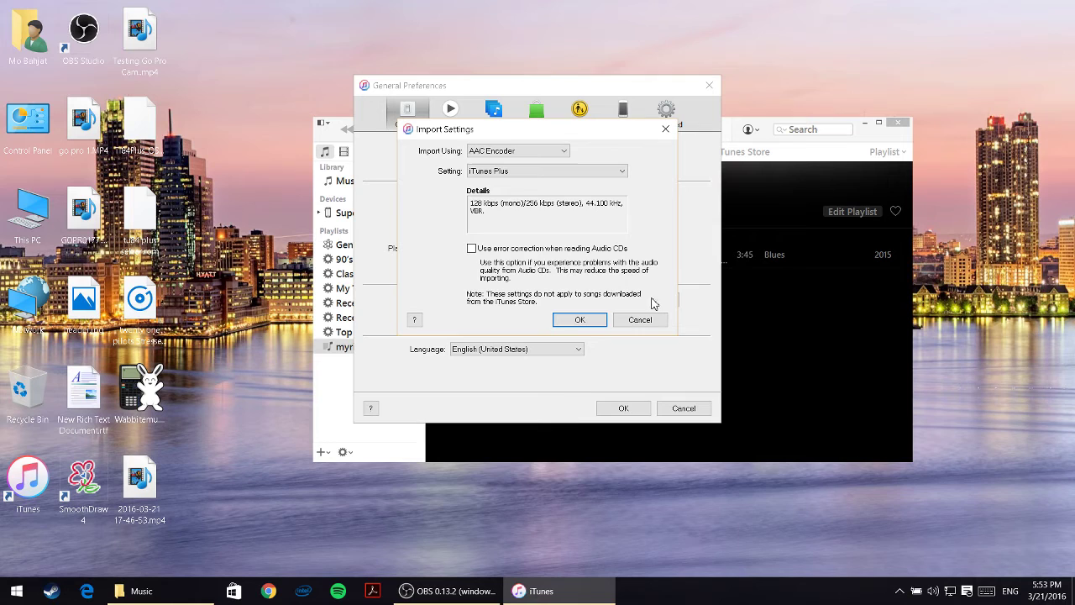
click(534, 152)
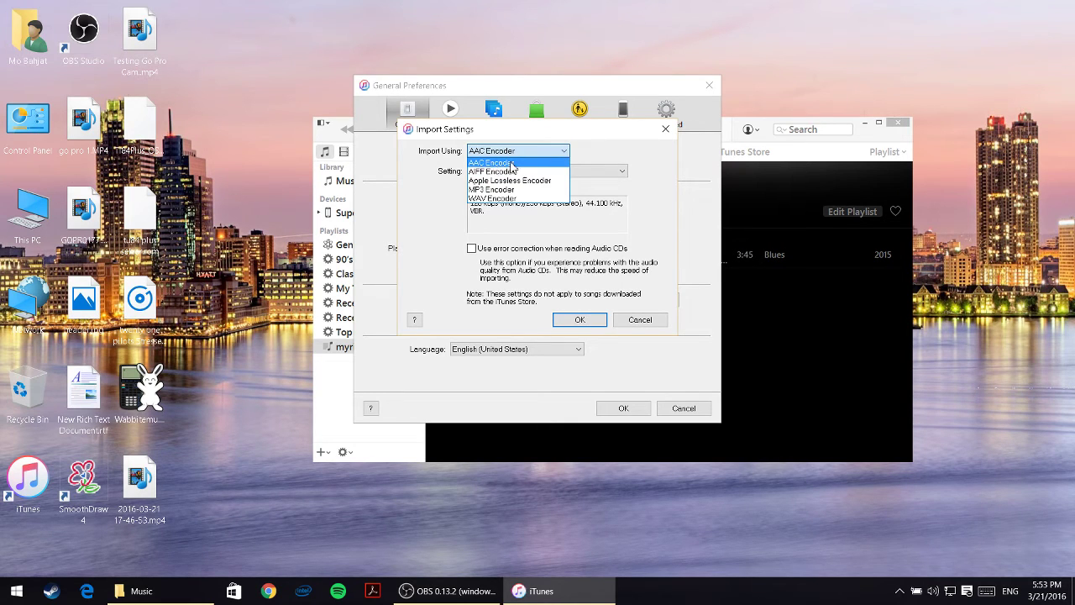
click(511, 166)
click(583, 325)
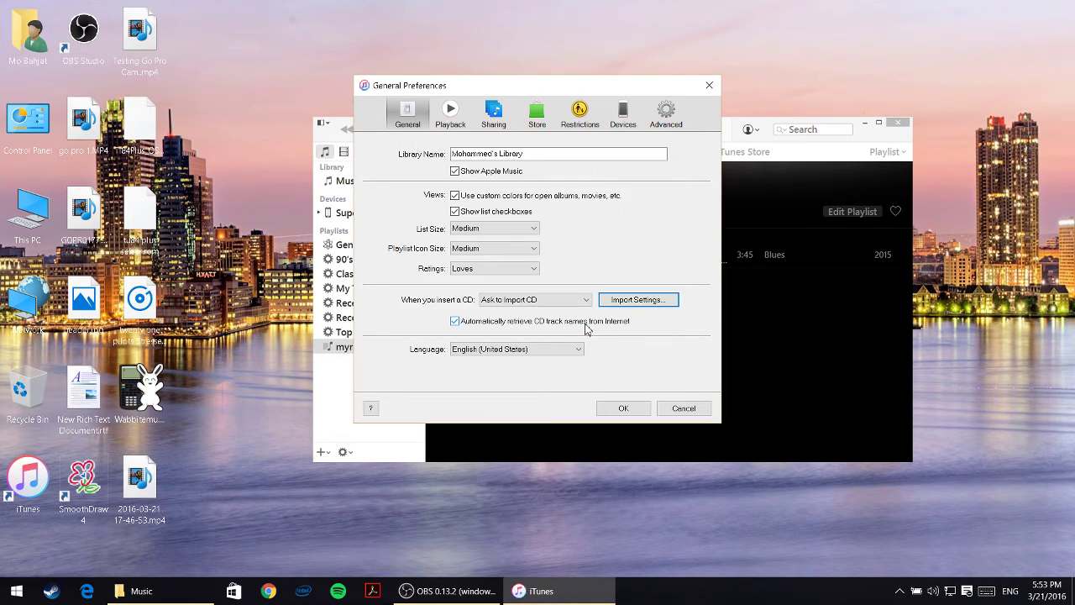
click(623, 409)
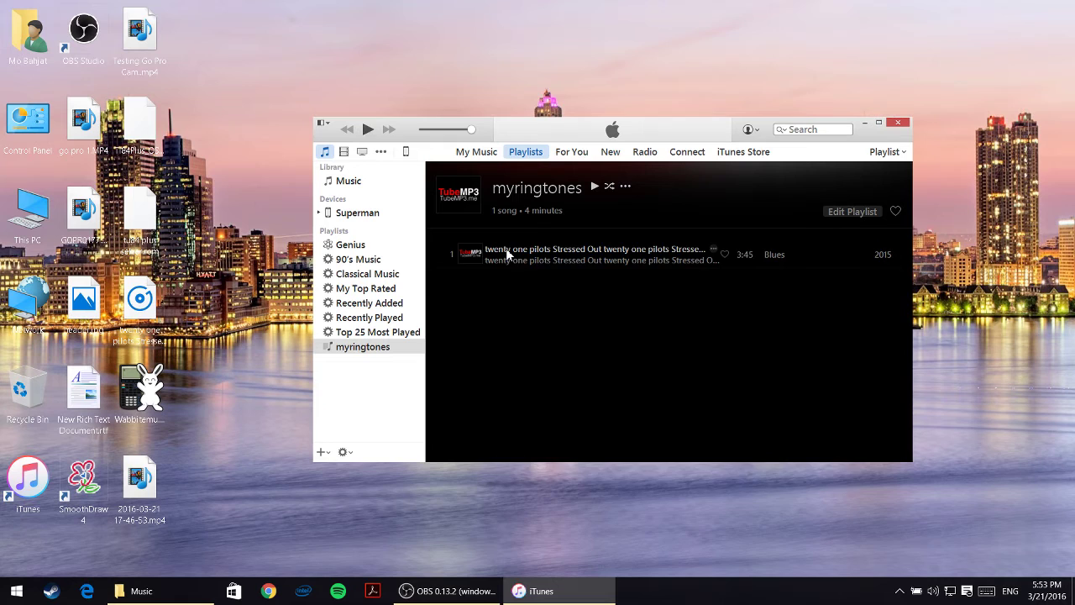
Create an AAC version of the twenty one pilots Stressed Out song in the myringtones playlist
right_click(508, 254)
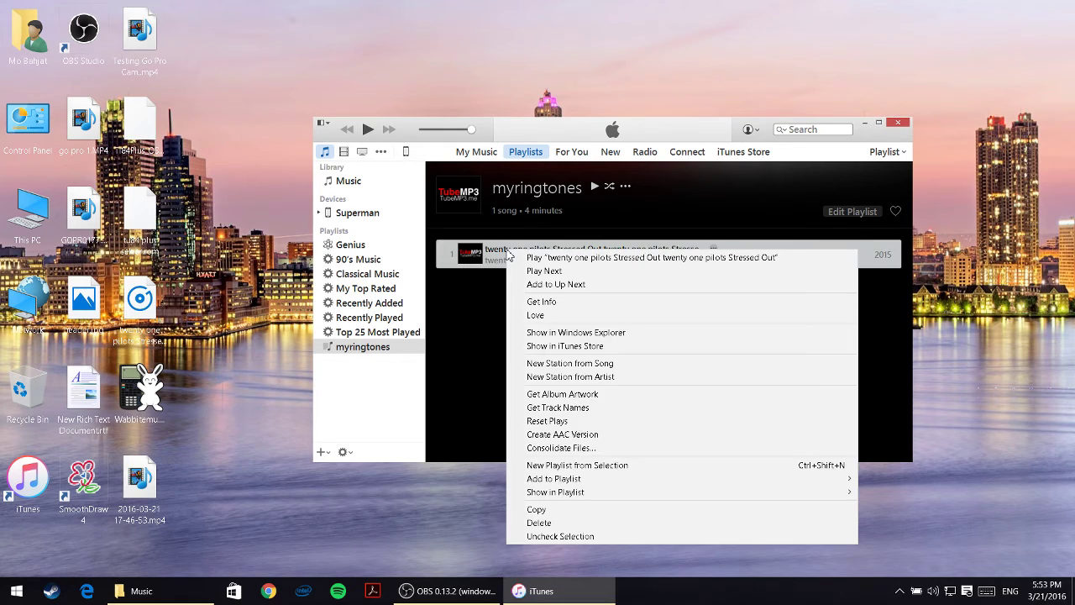
click(636, 435)
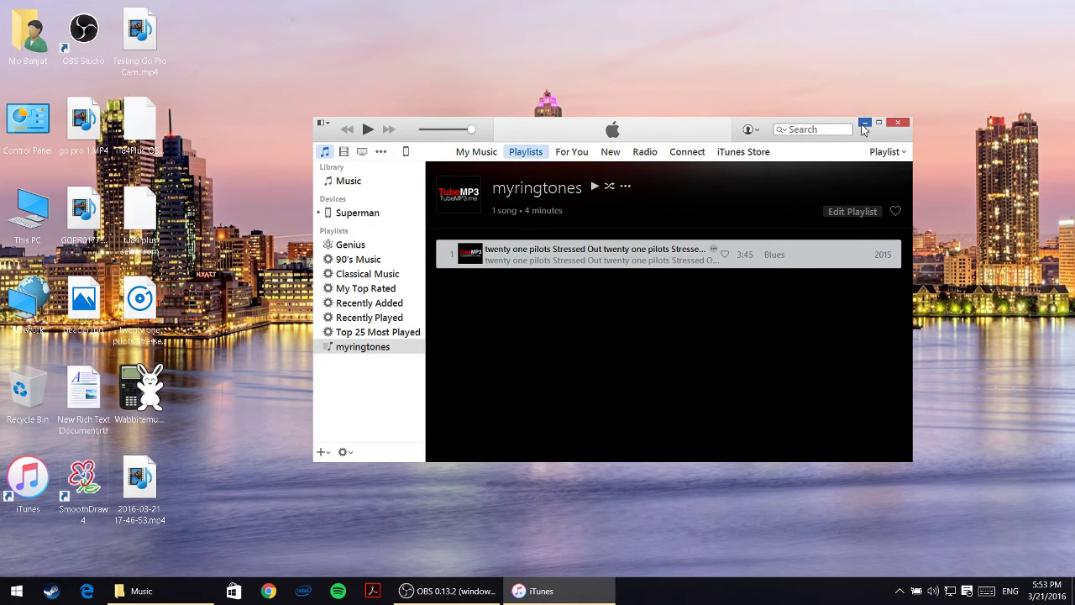
Switch to File Explorer and open the song's mp3fied folder under Music, iTunes, iTunes Media, Music in the user folder
click(25, 29)
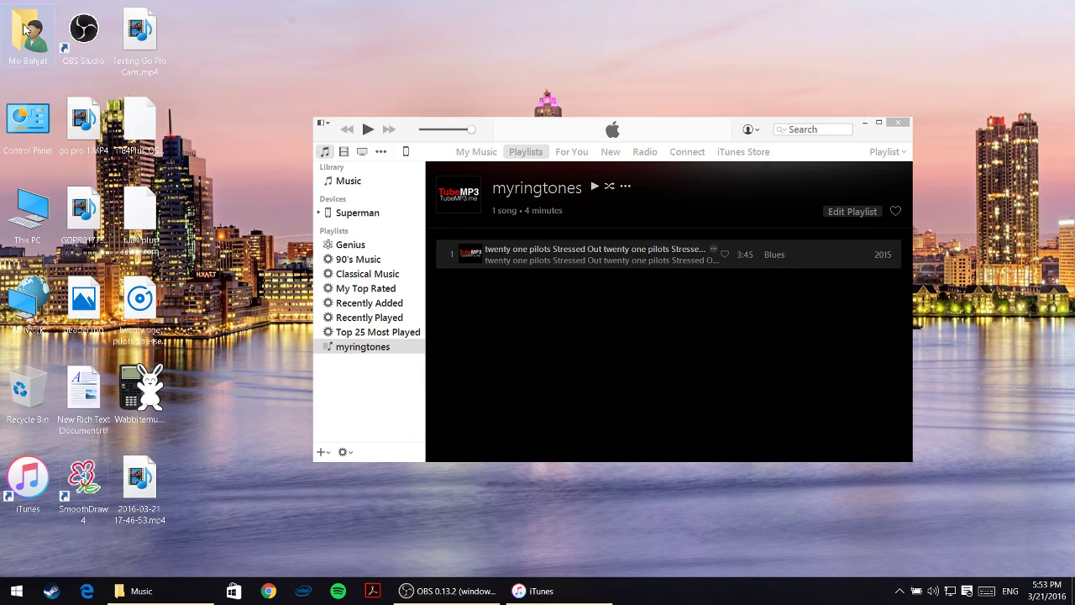
double_click(25, 29)
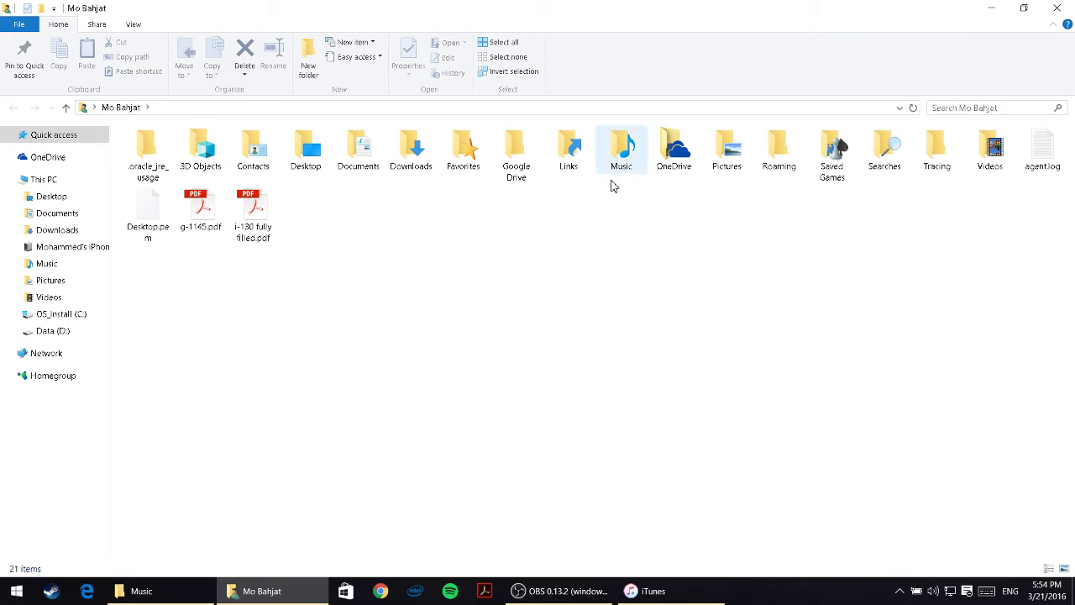
double_click(614, 151)
double_click(151, 154)
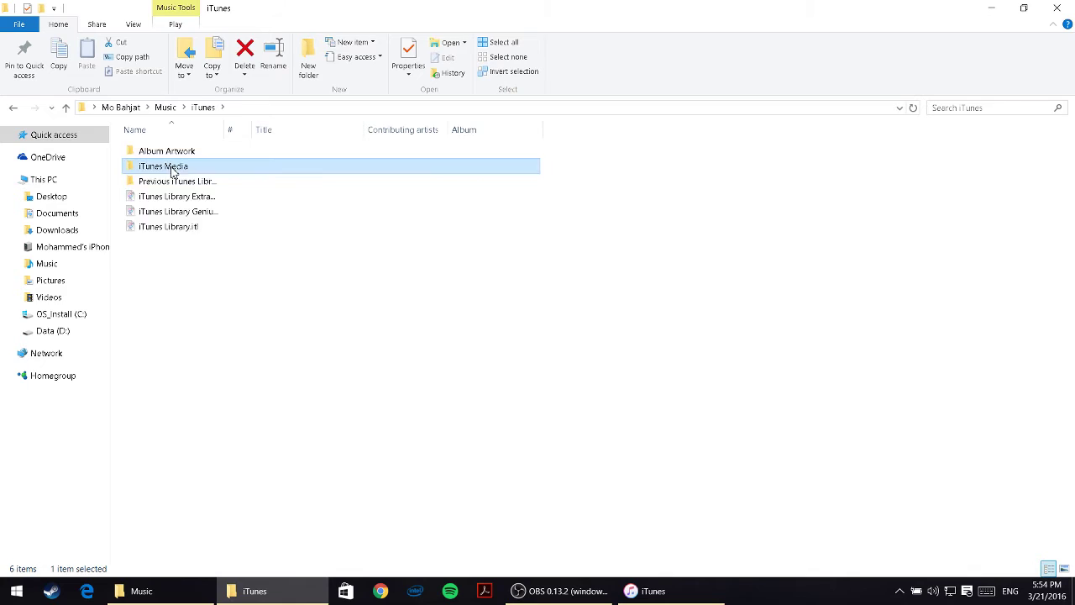
double_click(172, 168)
double_click(151, 166)
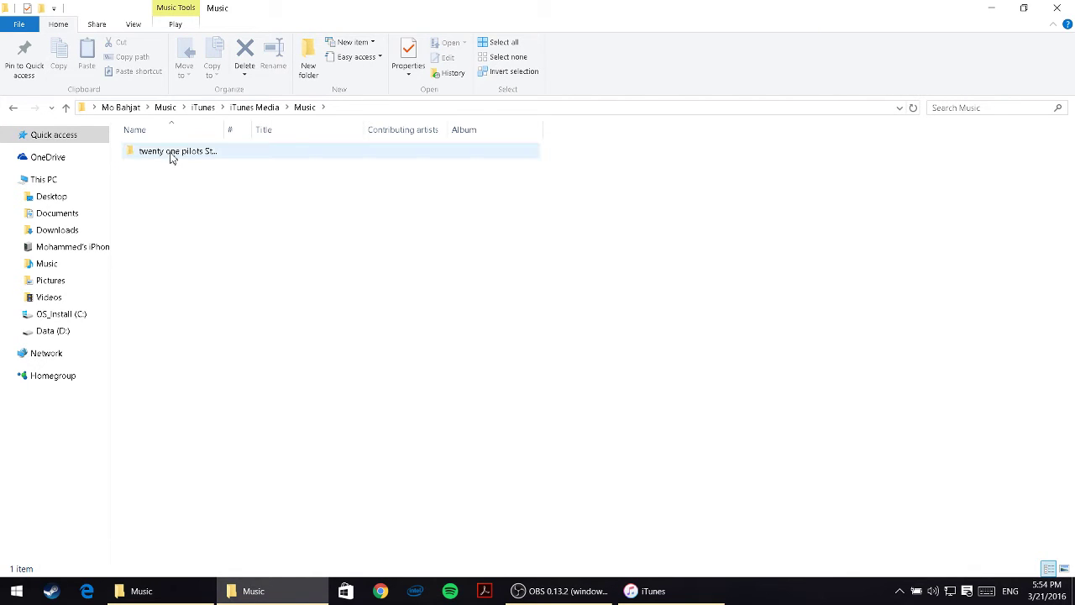
click(172, 158)
double_click(172, 158)
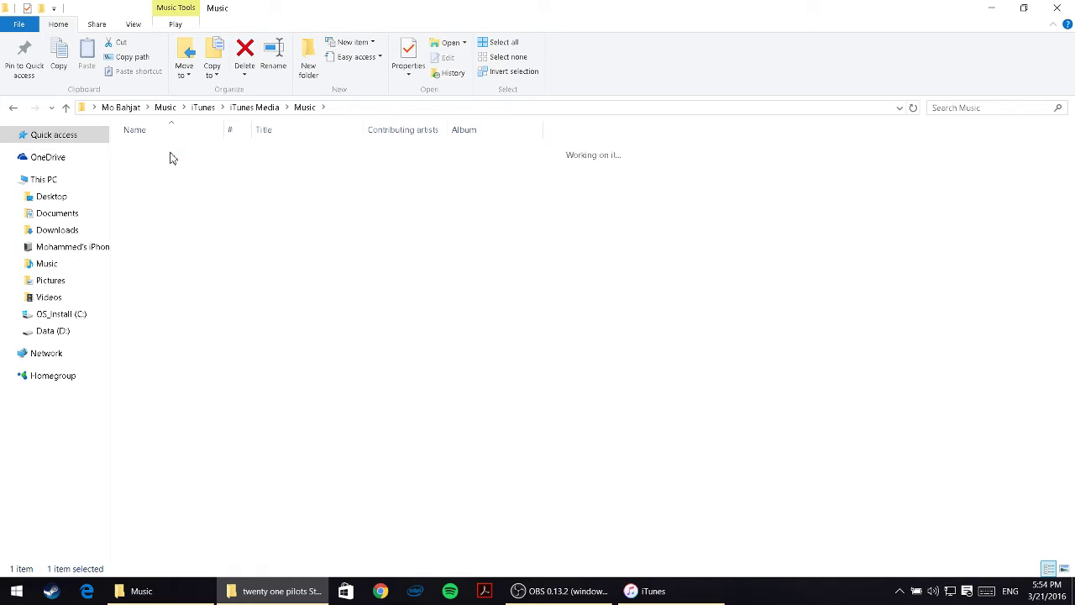
double_click(171, 156)
click(202, 357)
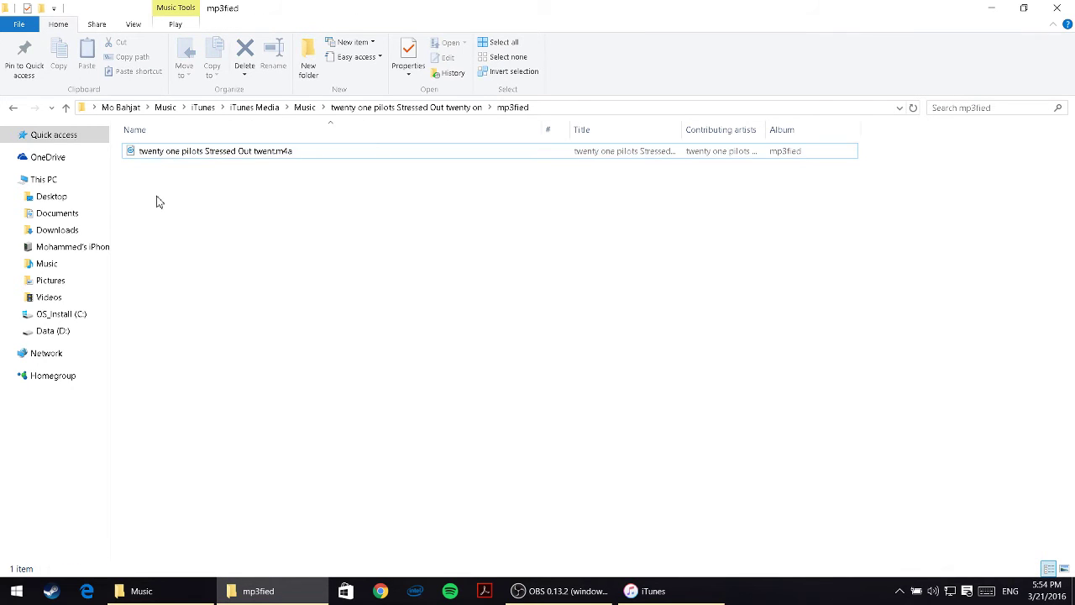
Rename the twenty one pilots Stressed Out .m4a file to ringtone1.m4r and accept the extension change
click(223, 155)
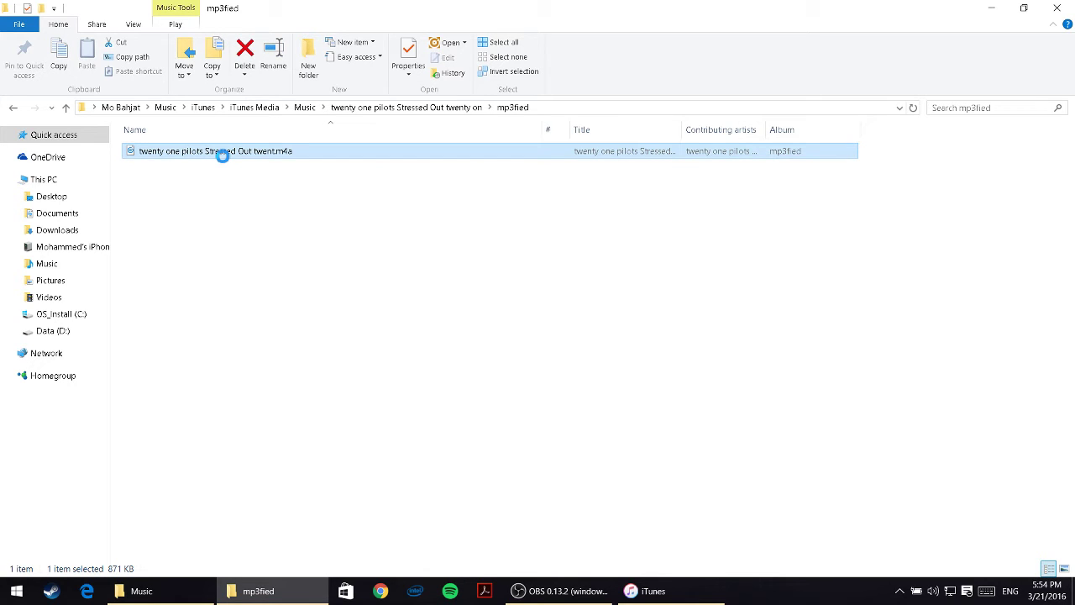
right_click(222, 155)
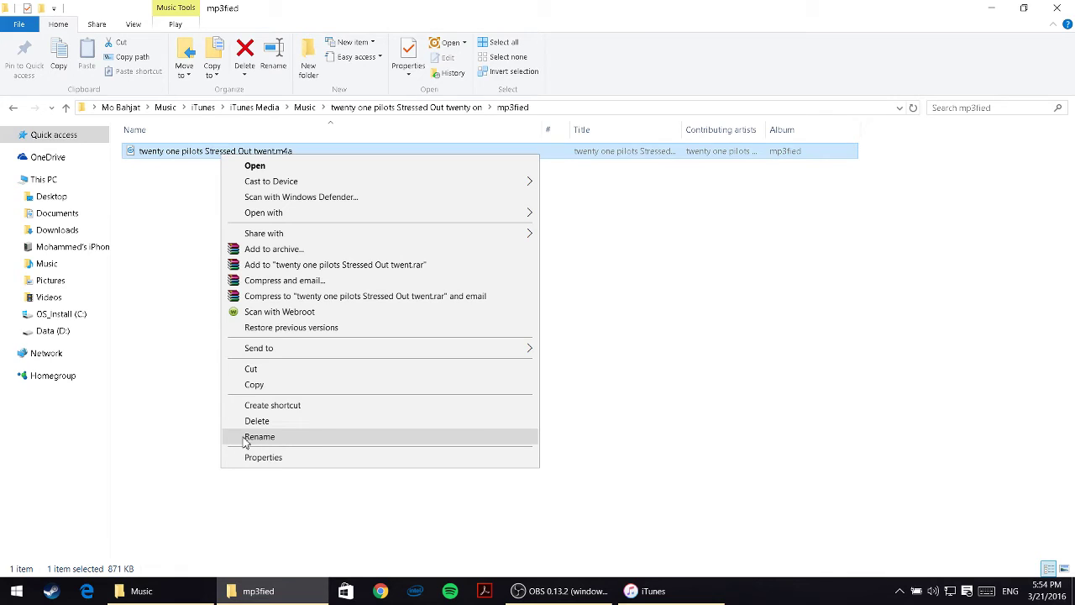
click(285, 443)
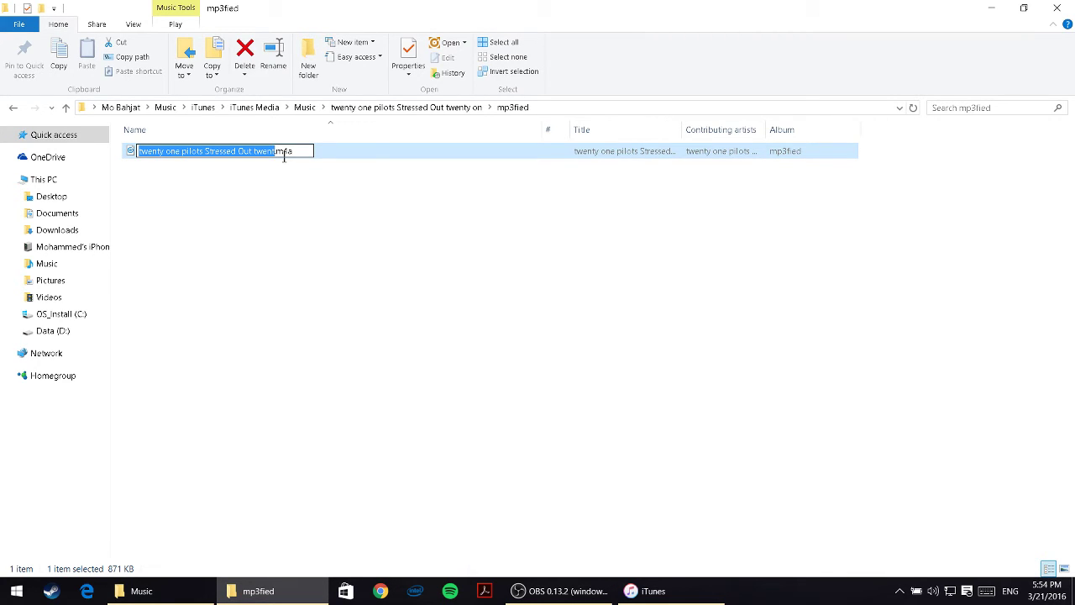
text(ringtone)
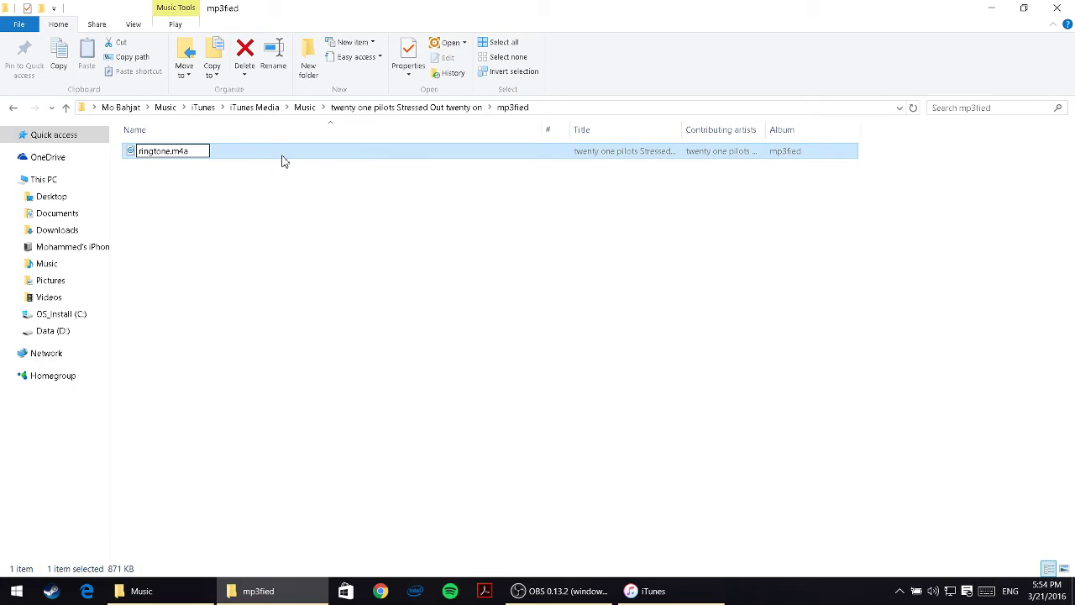
text(1)
key(Right)
key(BackSpace)
text(r)
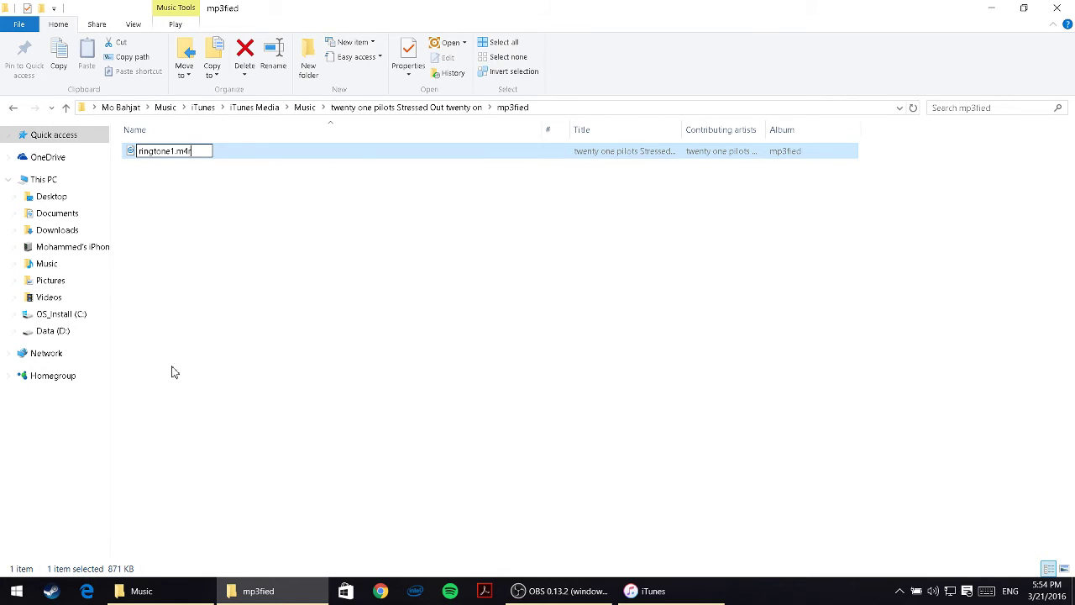
key(Return)
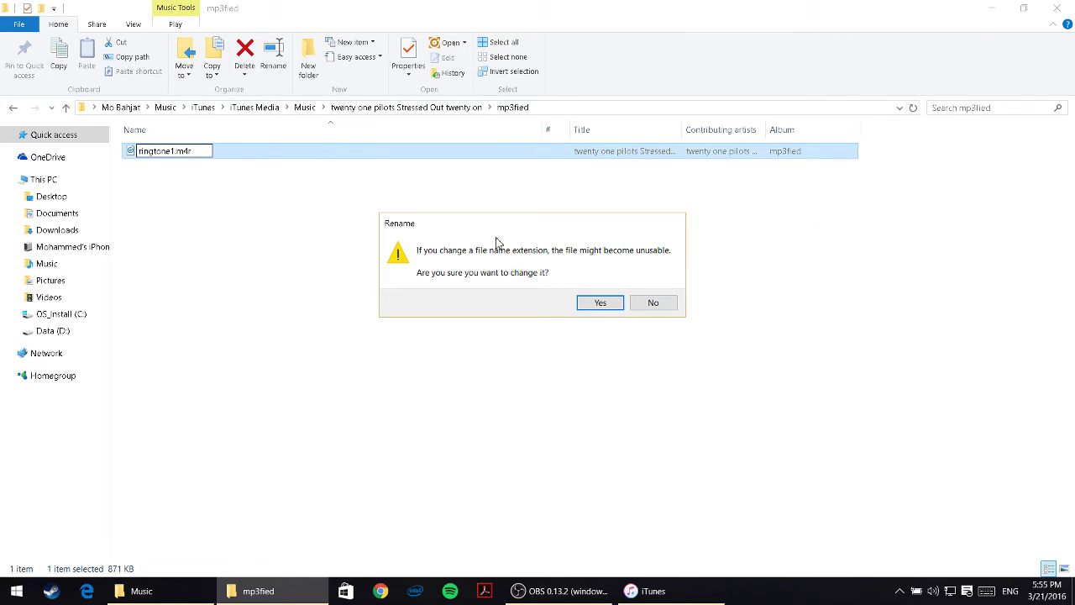
click(600, 303)
click(600, 308)
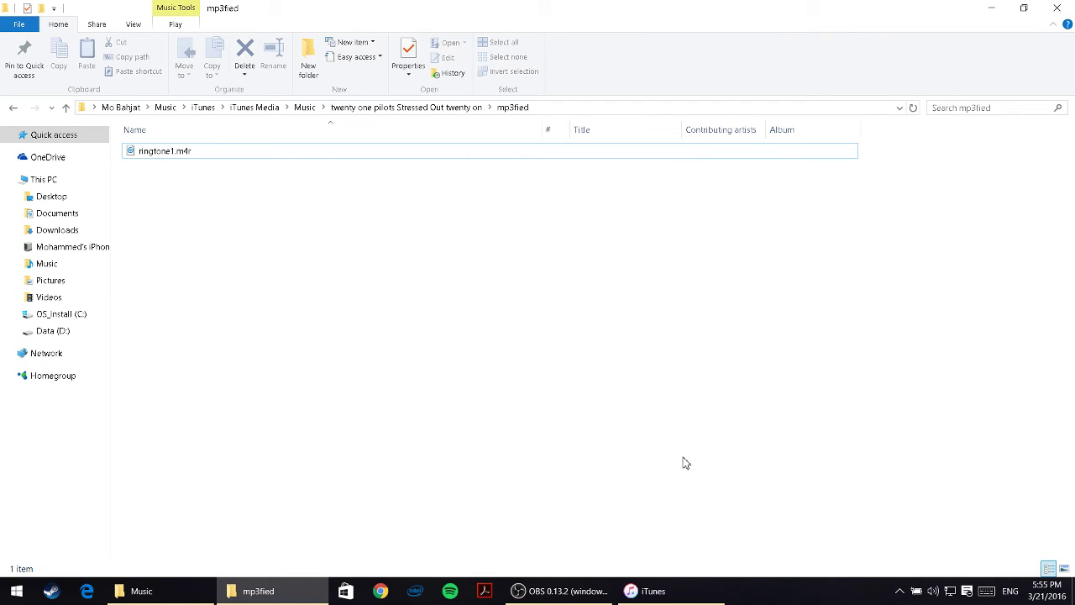
Switch back to iTunes and show the Tones library
click(688, 591)
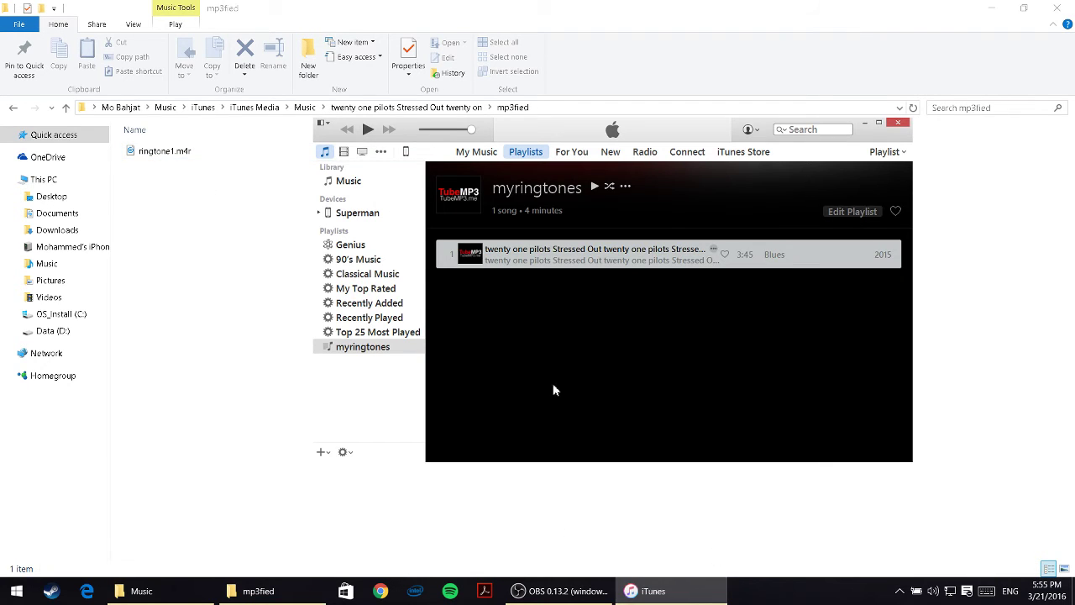
click(381, 153)
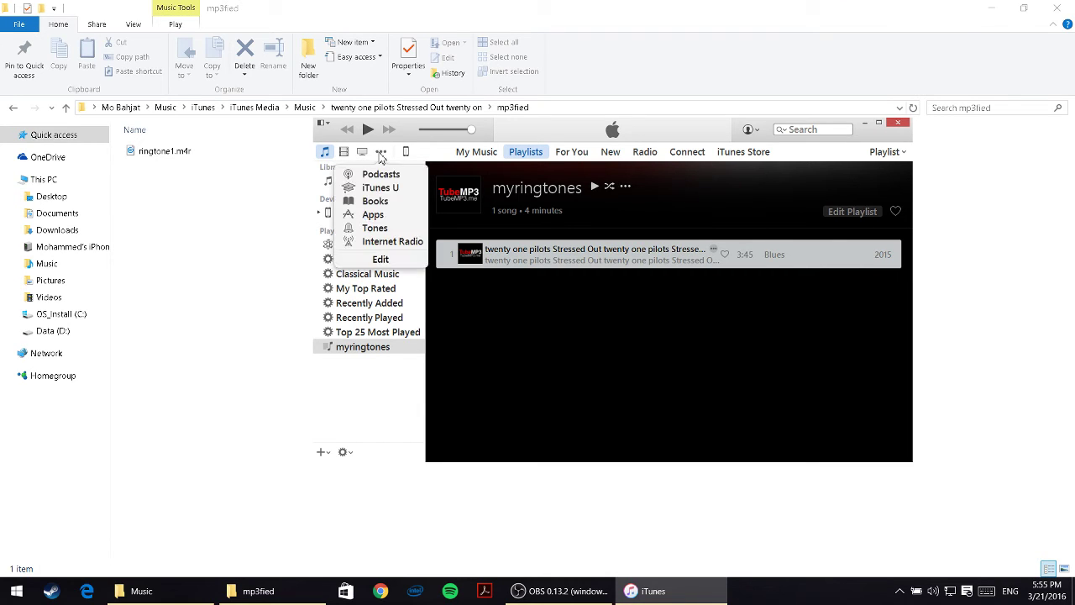
click(381, 153)
click(381, 153)
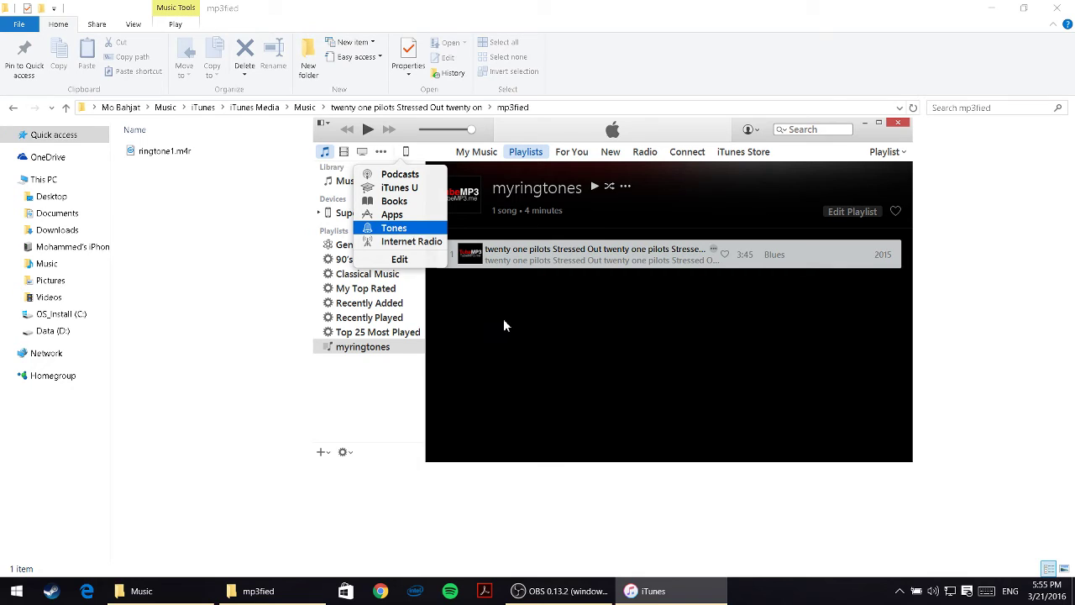
key(Return)
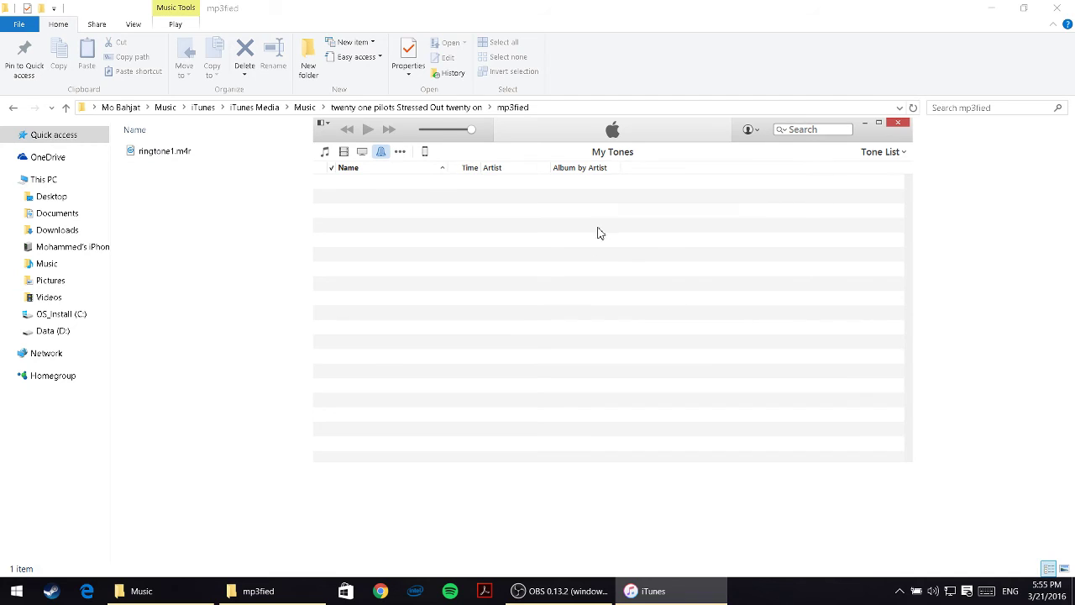
Add ringtone1.m4r from the mp3fied folder to the My Tones list and select the added tone
click(172, 152)
drag(172, 151, 504, 269)
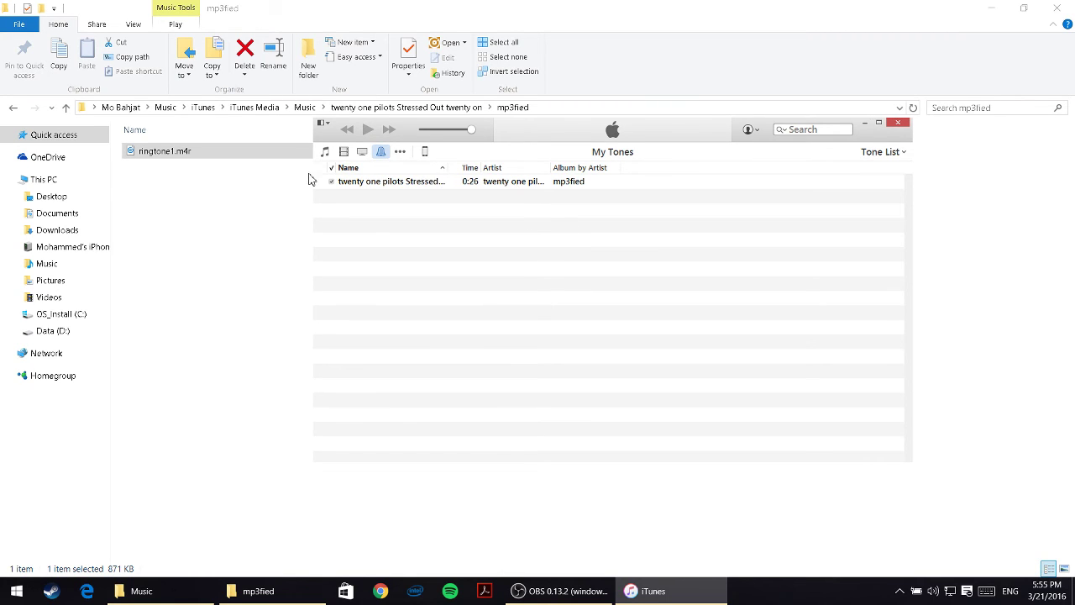
drag(512, 182, 364, 192)
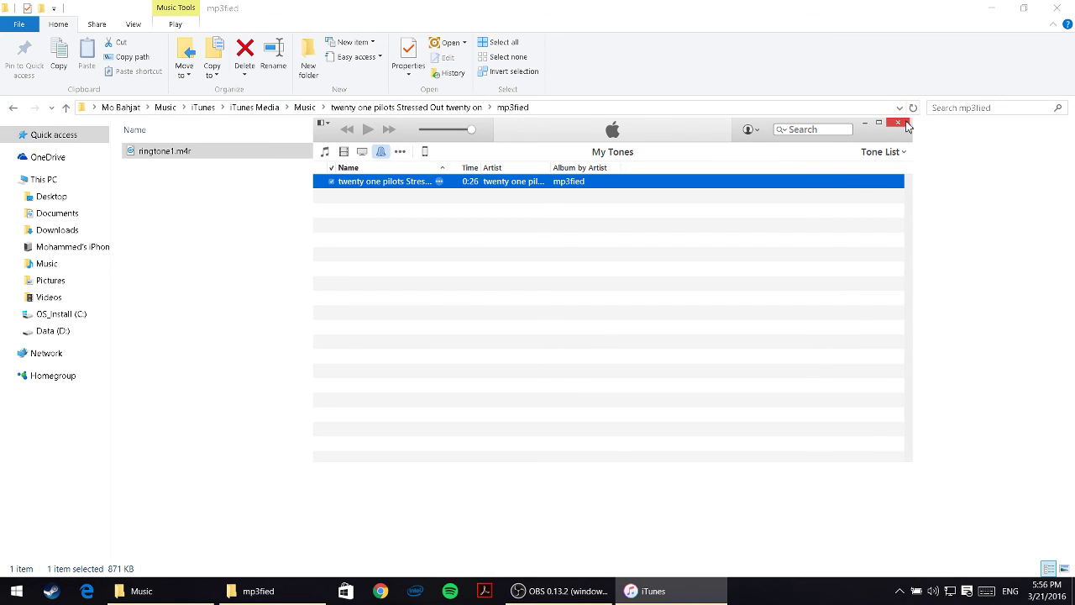
Close iTunes and the mp3fied folder window
click(905, 125)
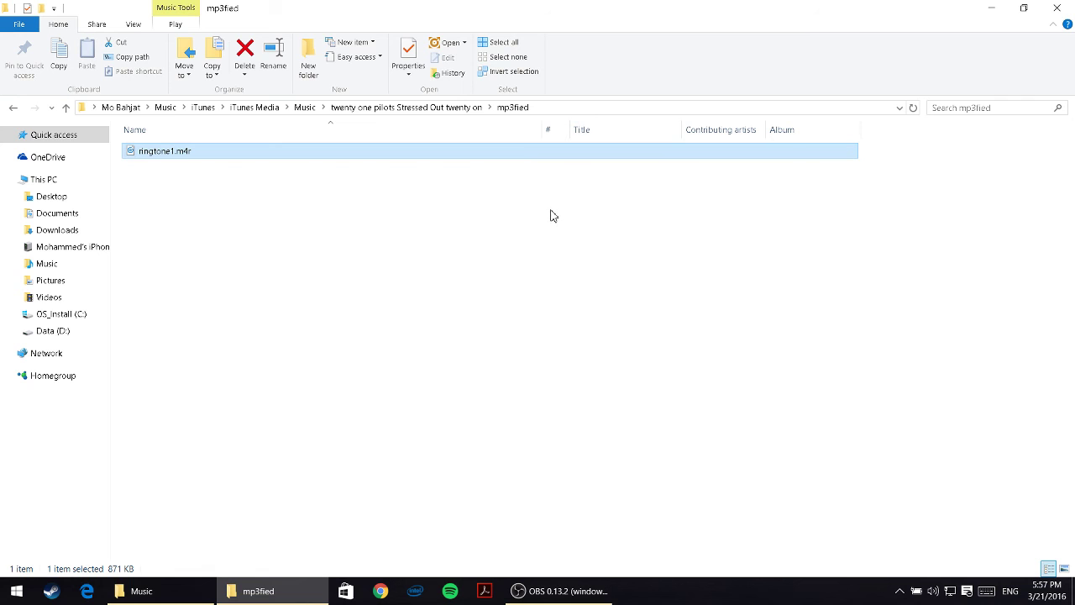
click(1056, 8)
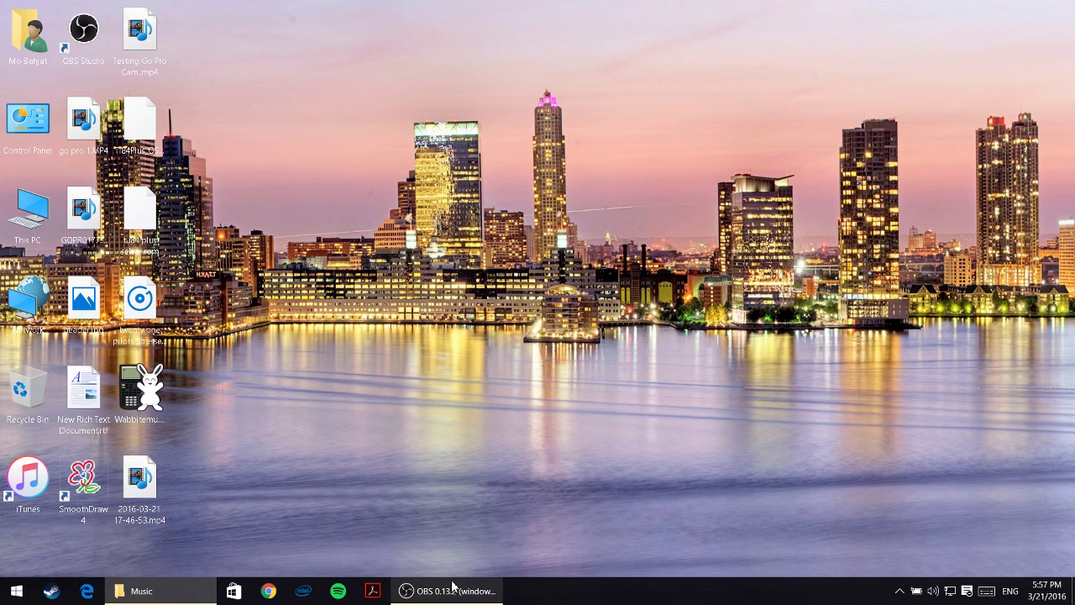